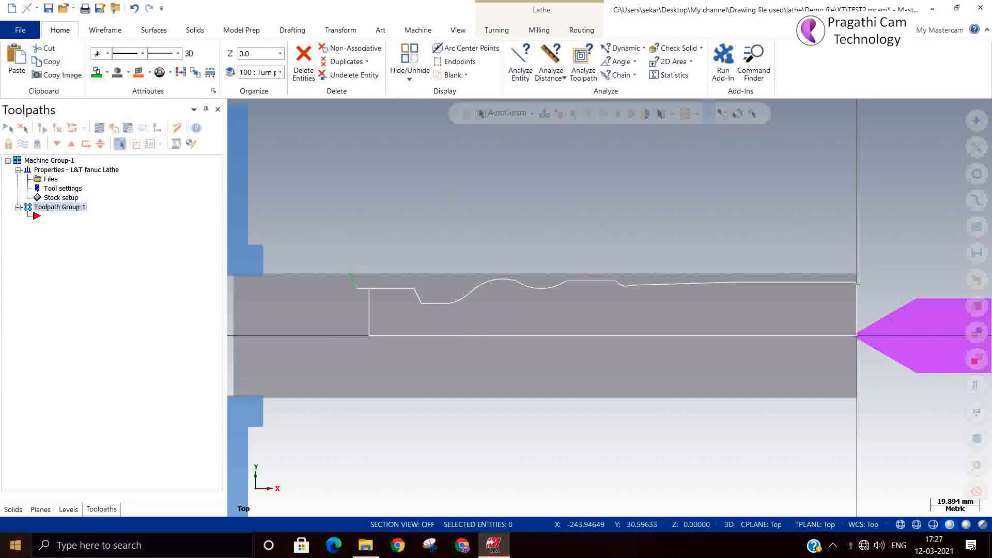
# - Start a canned Pattern Repeat toolpath and partially chain the outer profile from the short front-end line to the slanted line near the chuck
pyautogui.scroll(4, 354, 310)
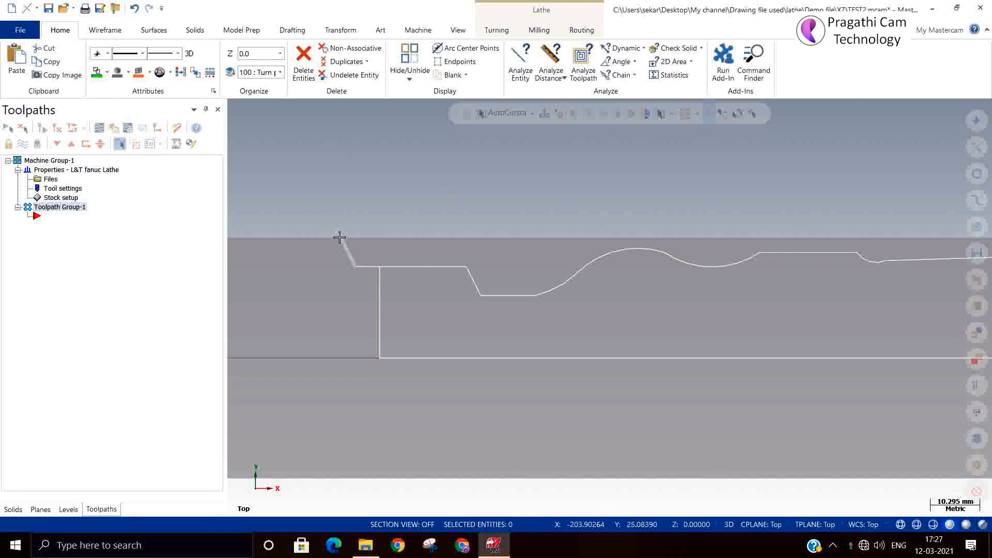
pyautogui.scroll(-3, 339, 237)
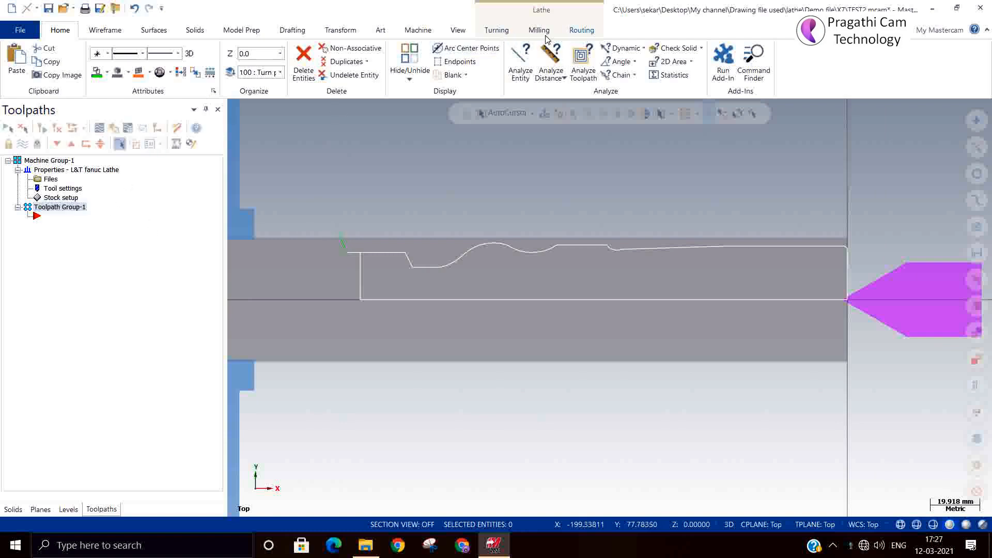
pyautogui.click(497, 31)
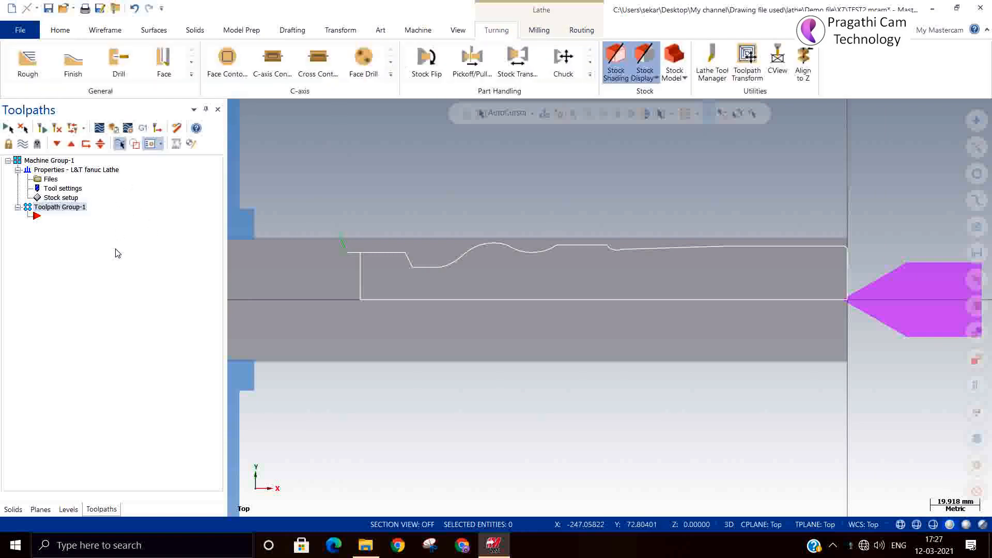
pyautogui.click(191, 73)
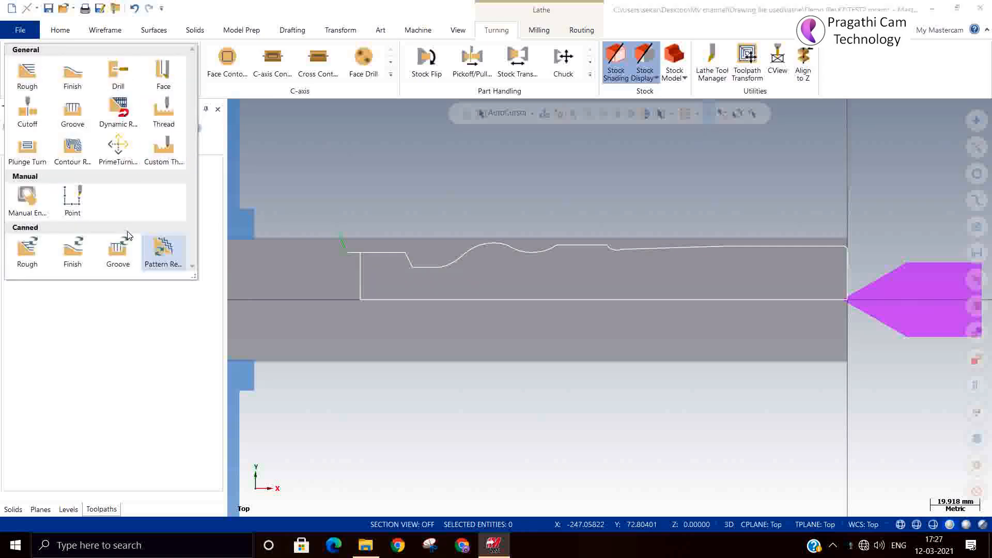
pyautogui.click(162, 250)
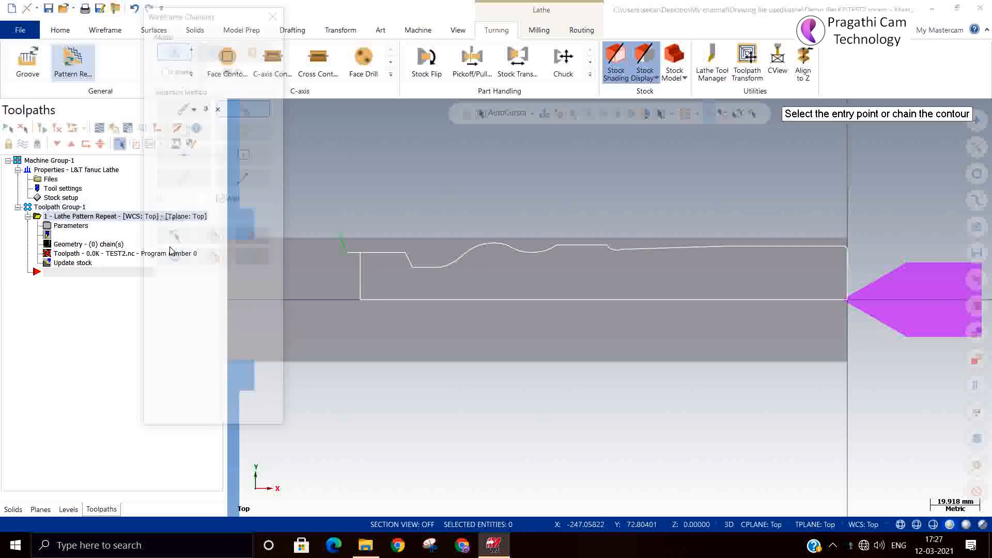
pyautogui.click(236, 107)
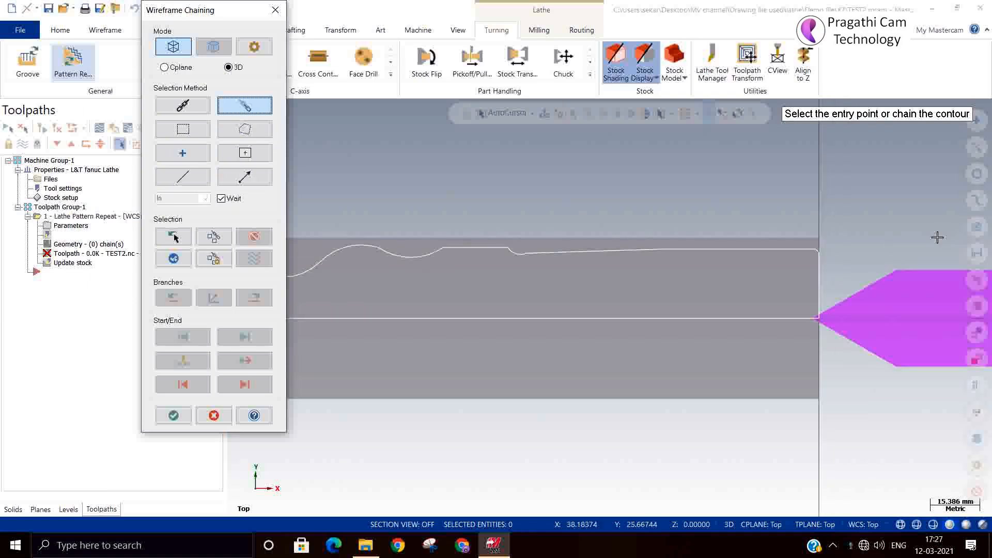
pyautogui.scroll(8, 797, 277)
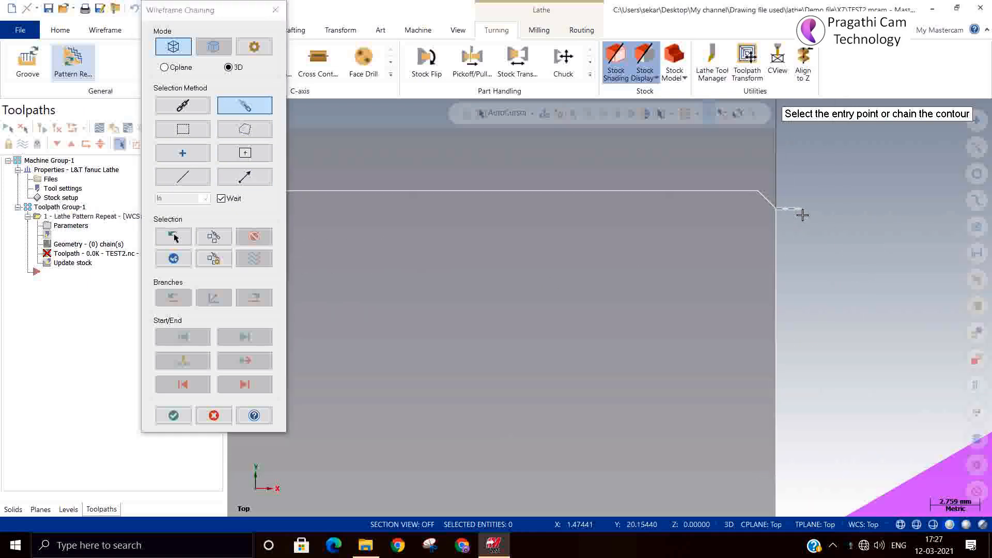
pyautogui.click(767, 206)
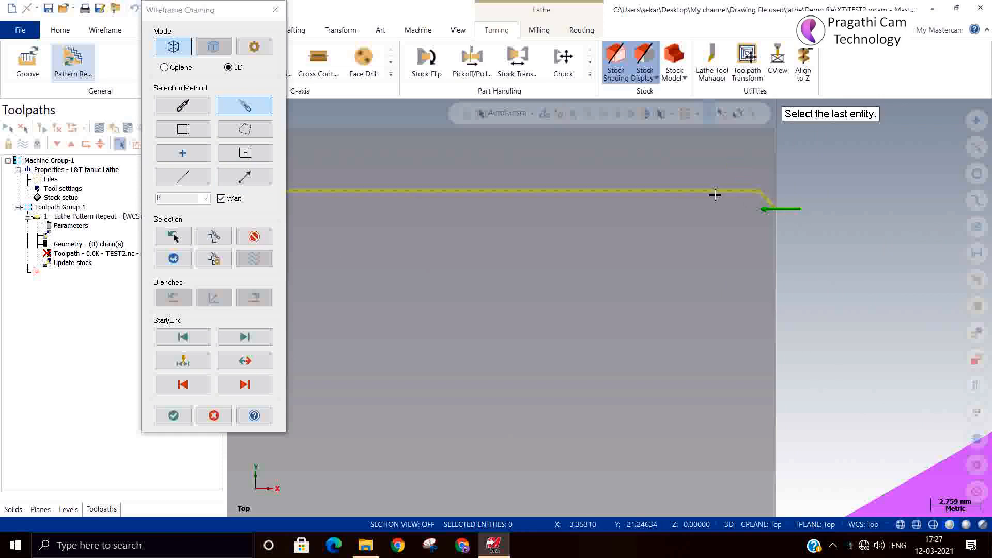
pyautogui.scroll(-4, 941, 234)
pyautogui.scroll(-2, 775, 250)
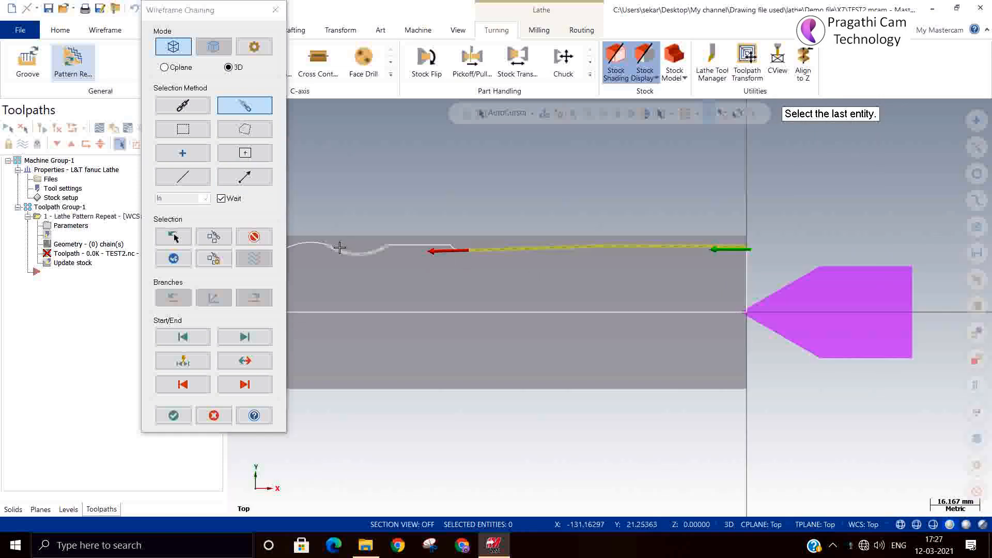
pyautogui.scroll(3, 347, 252)
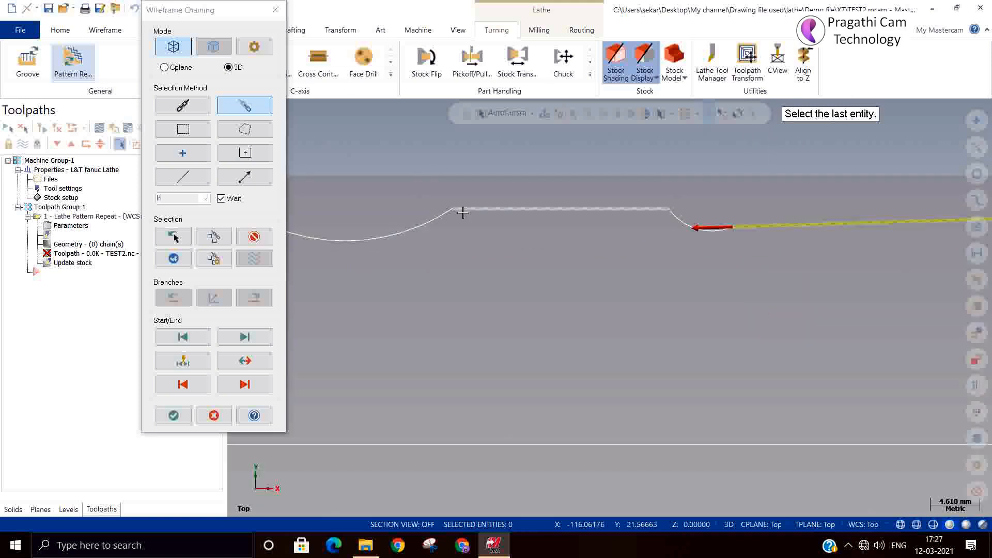
pyautogui.scroll(-5, 684, 265)
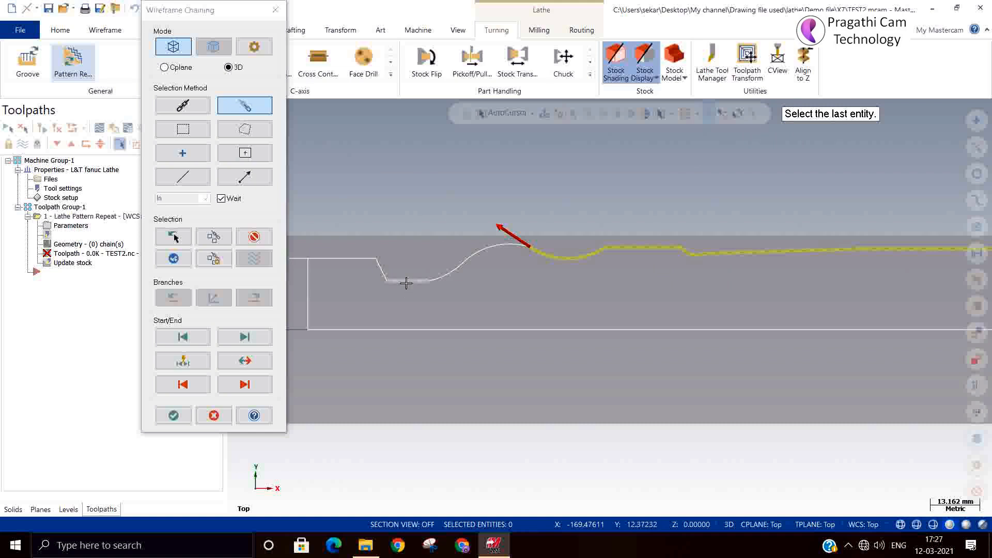
pyautogui.scroll(2, 368, 269)
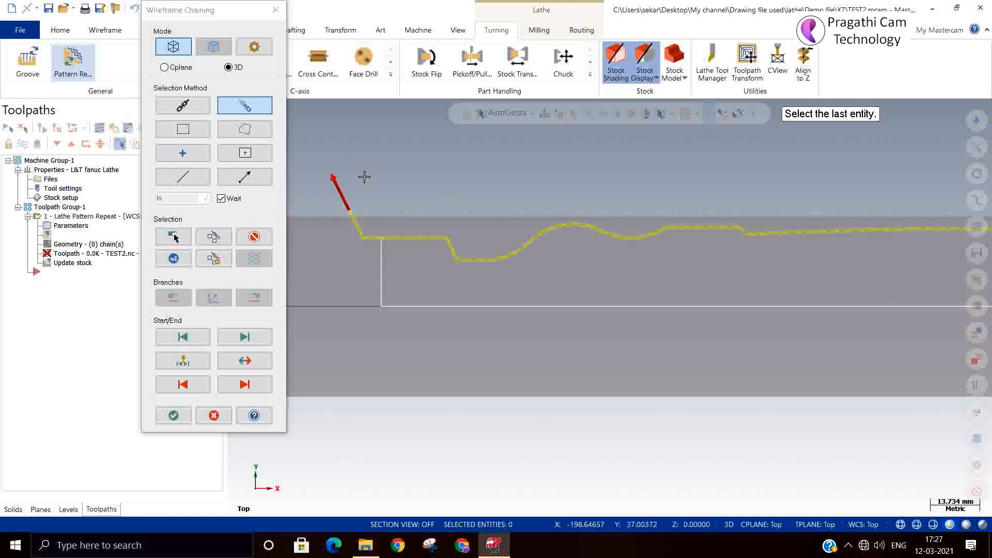
pyautogui.scroll(-5, 362, 178)
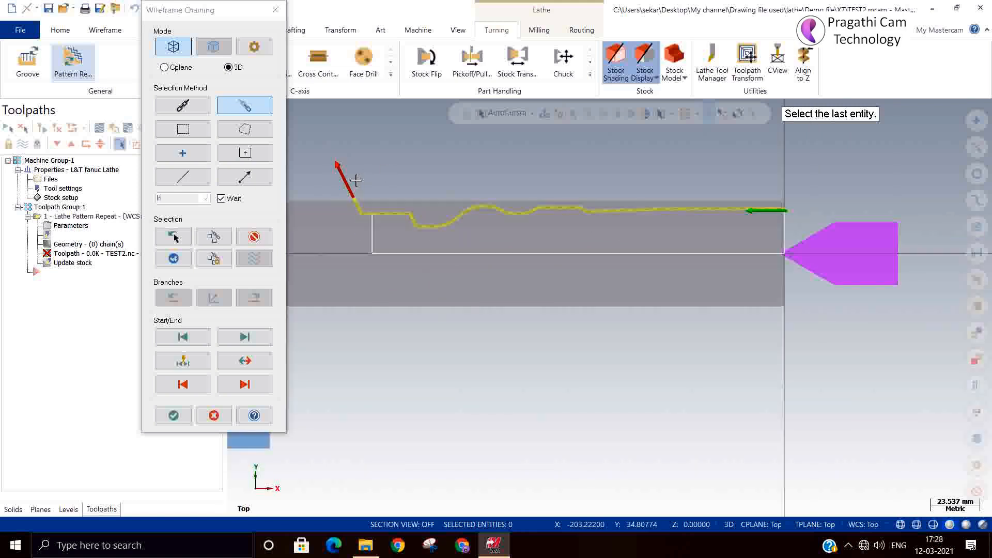
pyautogui.click(176, 416)
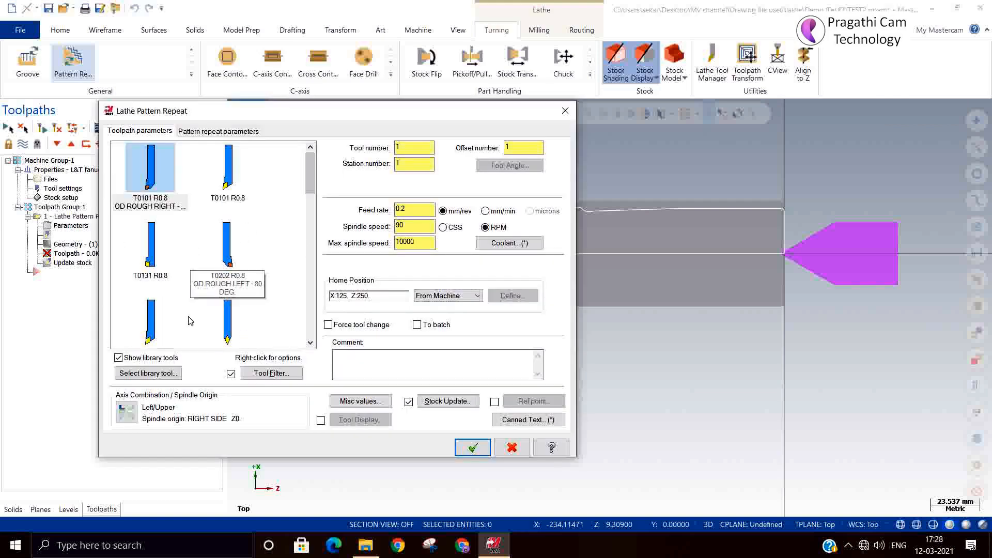
# - Assign the T0303 R0.4 rough-left tool to the pattern repeat, set the stepover to 1, and generate the toolpath
pyautogui.click(227, 320)
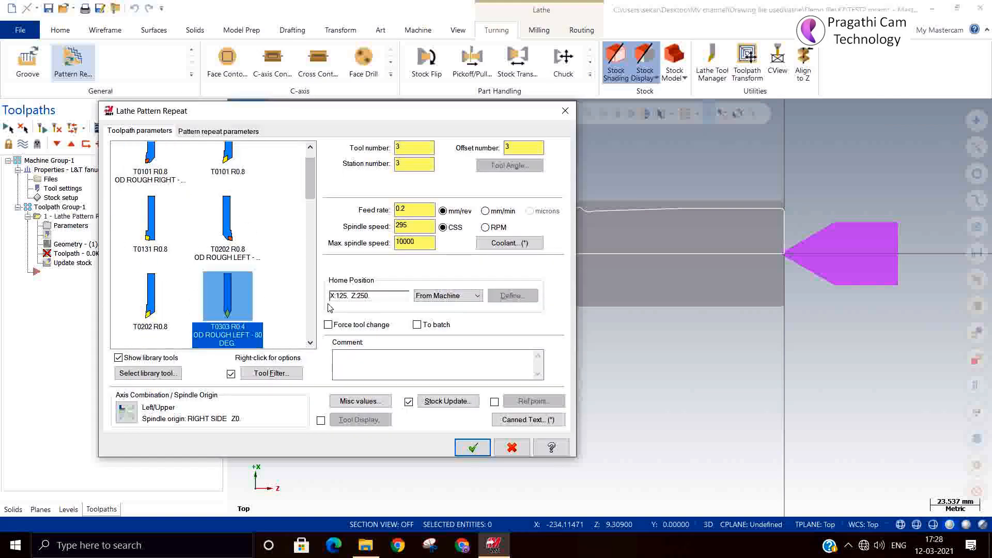
pyautogui.click(199, 133)
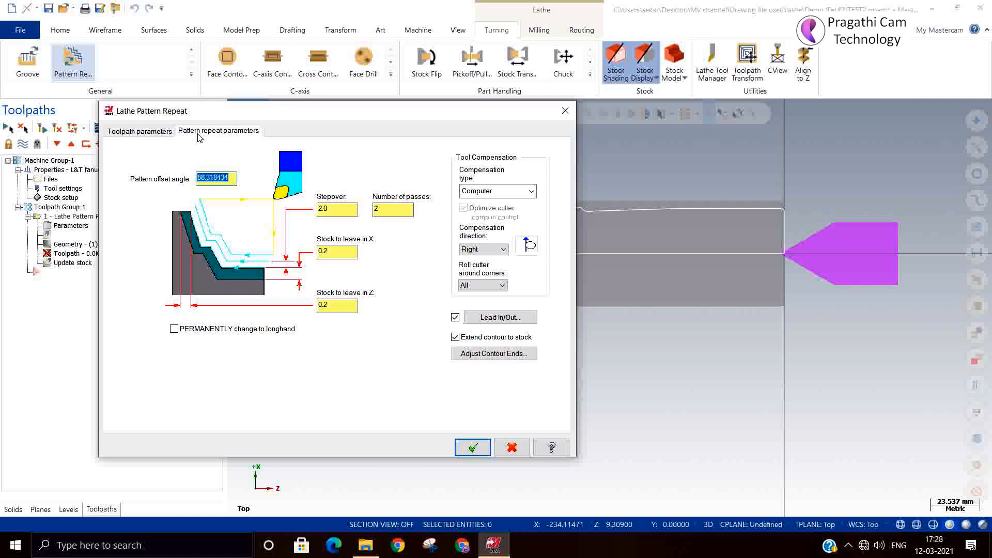
pyautogui.press('Tab')
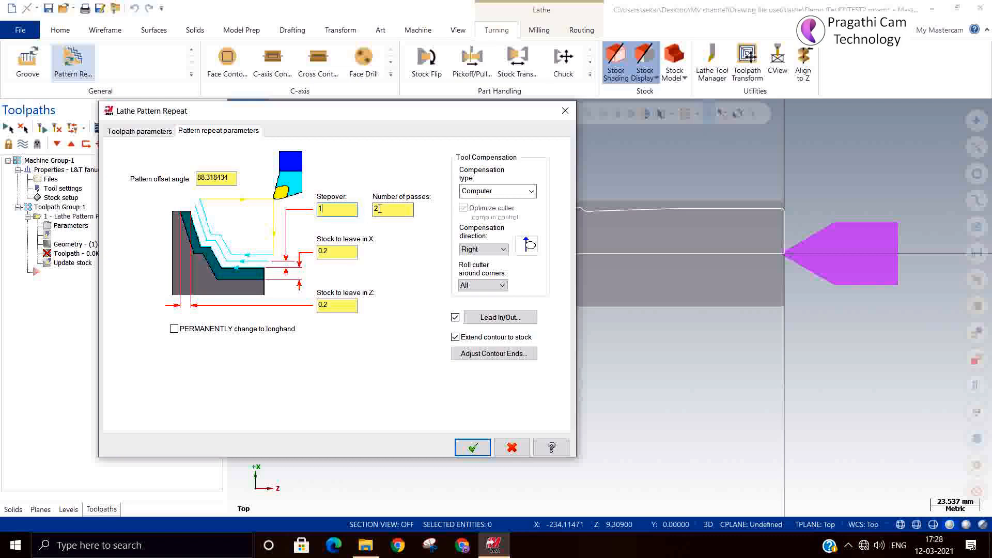
pyautogui.press('Tab')
pyautogui.click(345, 256)
pyautogui.click(472, 446)
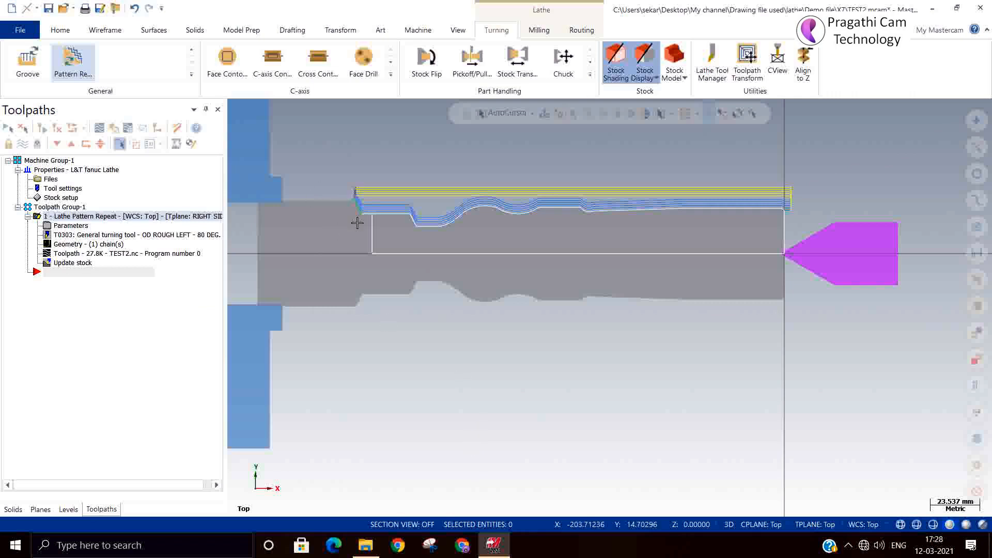
pyautogui.scroll(1, 360, 222)
pyautogui.scroll(1, 360, 222)
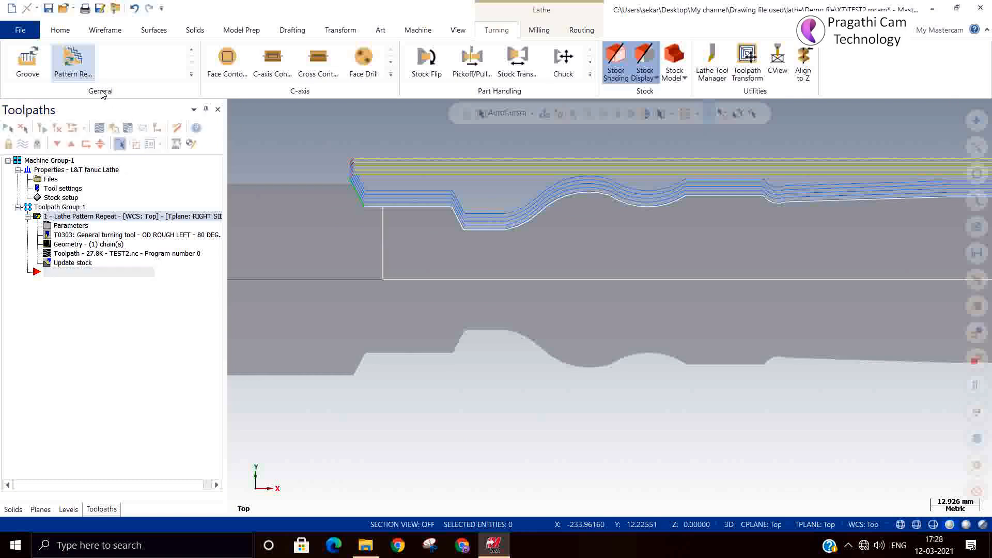
pyautogui.click(191, 76)
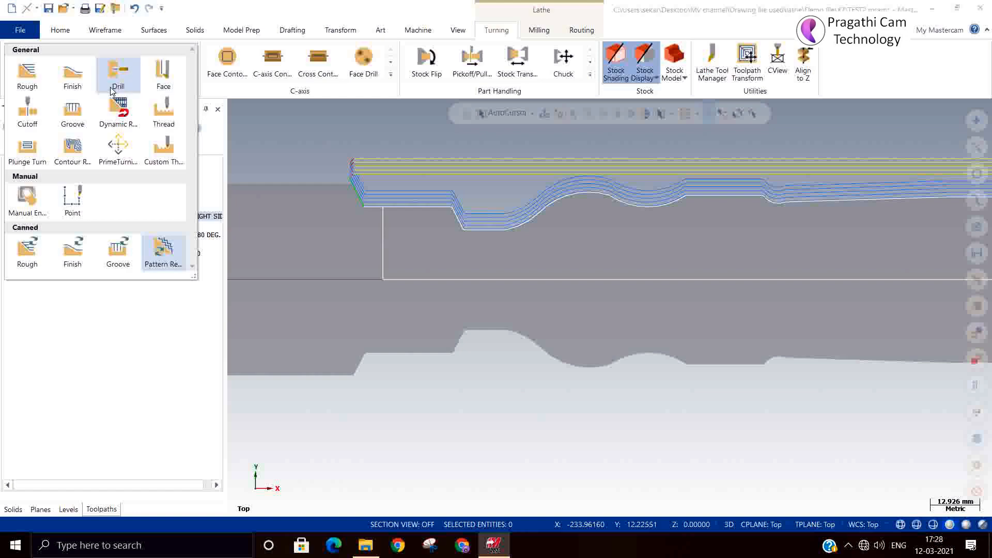
pyautogui.click(75, 76)
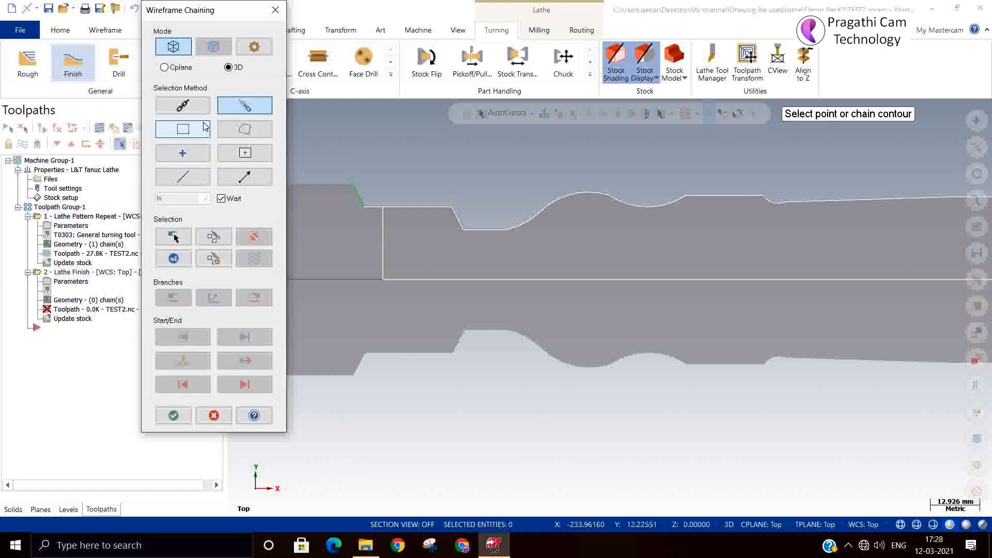
pyautogui.click(276, 11)
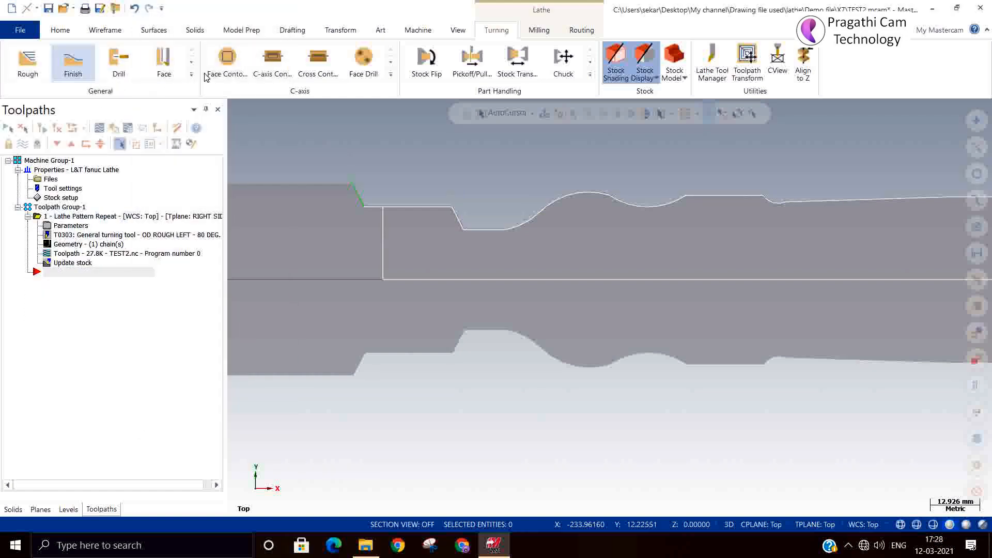
# - Create a canned Finish toolpath for the pattern repeat operation using the T0303 R0.4 tool
pyautogui.click(191, 62)
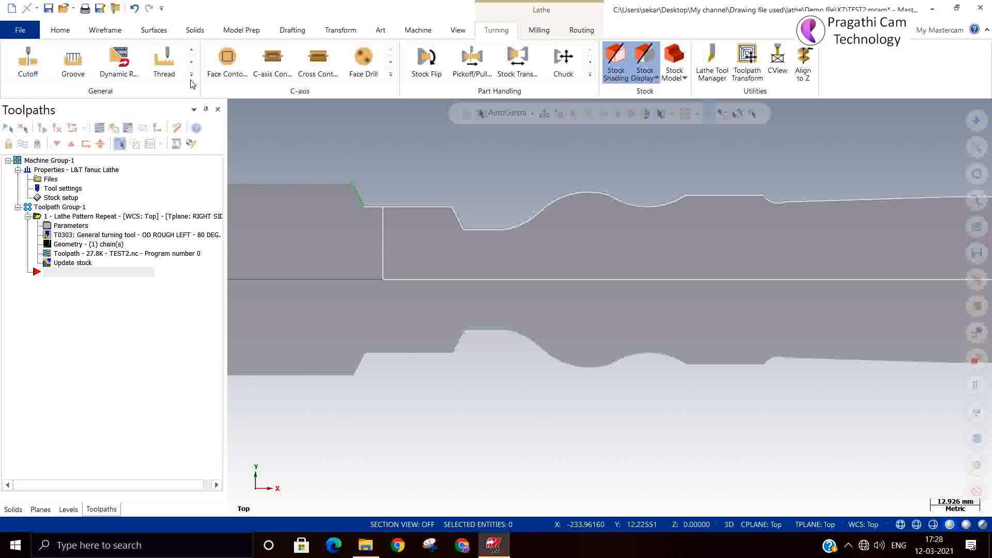
pyautogui.click(191, 75)
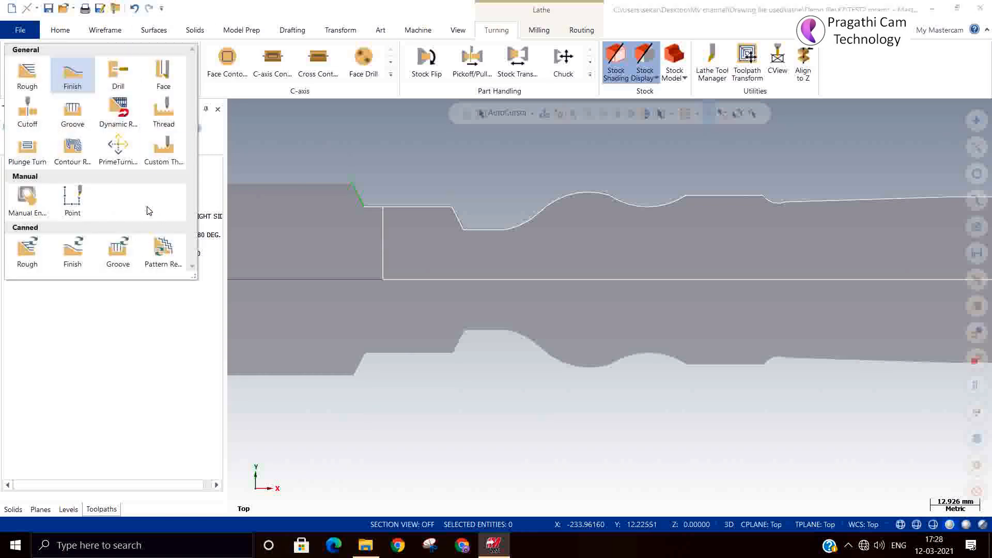
pyautogui.click(64, 258)
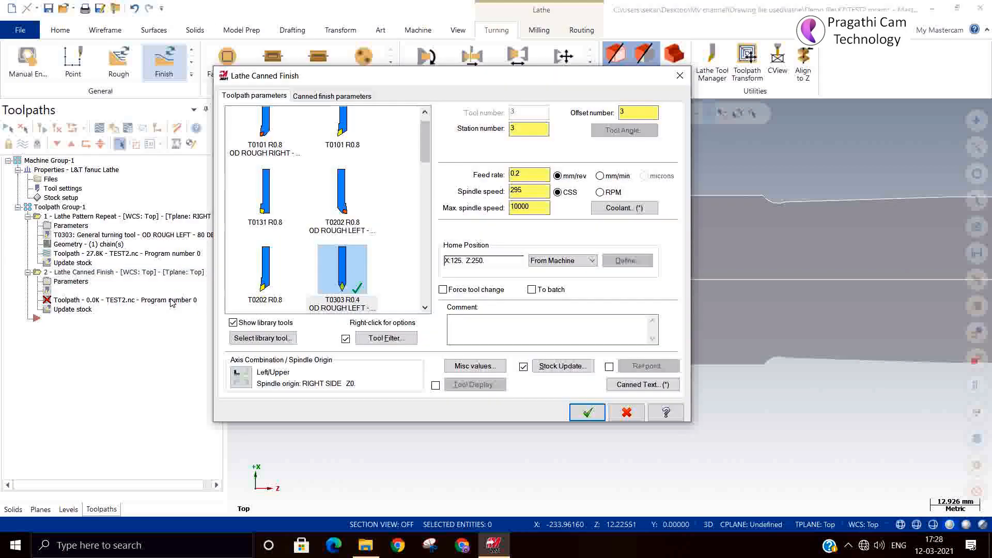
pyautogui.click(350, 267)
pyautogui.click(332, 97)
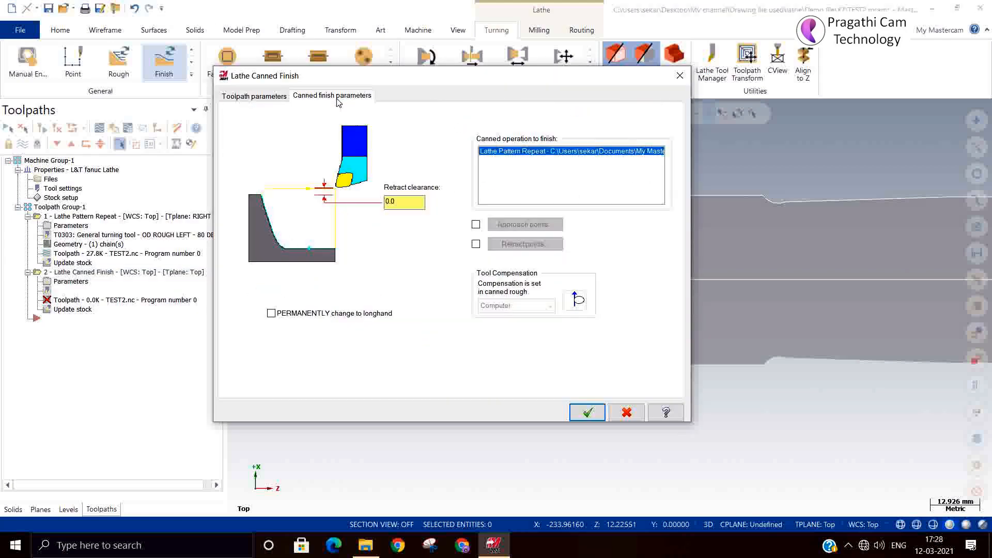
pyautogui.click(583, 415)
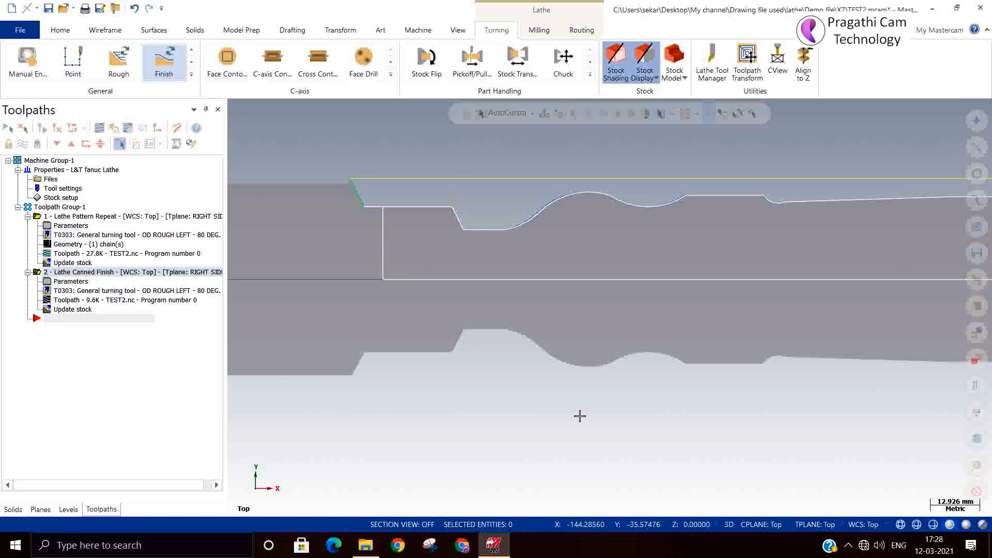
# - Try to post-process Toolpath Group-1 to an NC file, declining to select a post processor
pyautogui.click(72, 217)
pyautogui.click(61, 207)
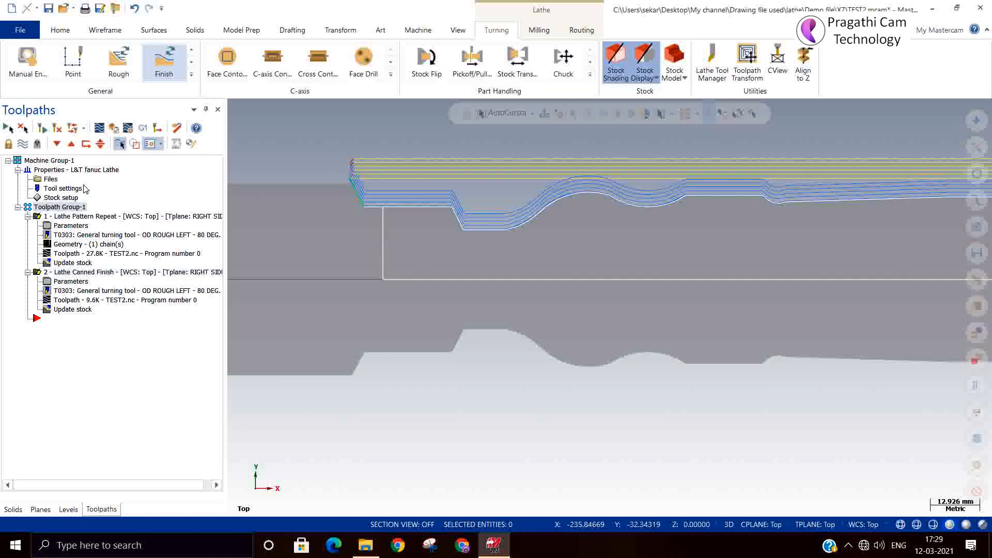
pyautogui.click(143, 128)
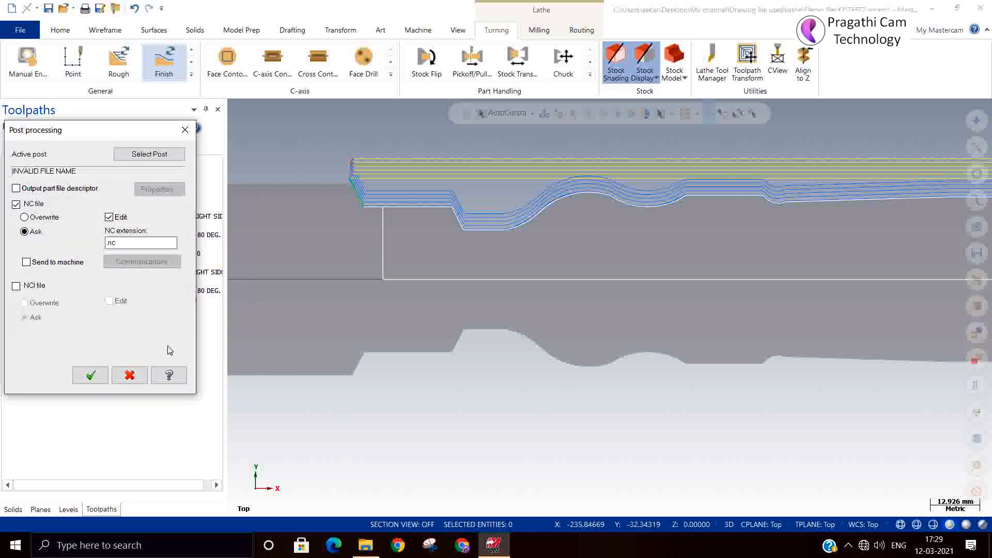
pyautogui.click(91, 376)
pyautogui.click(154, 309)
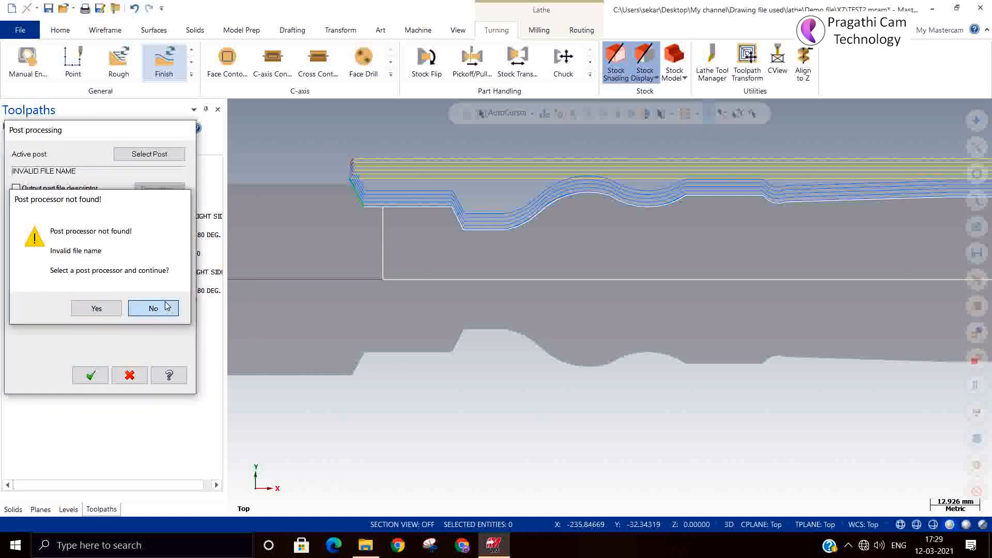
pyautogui.click(564, 310)
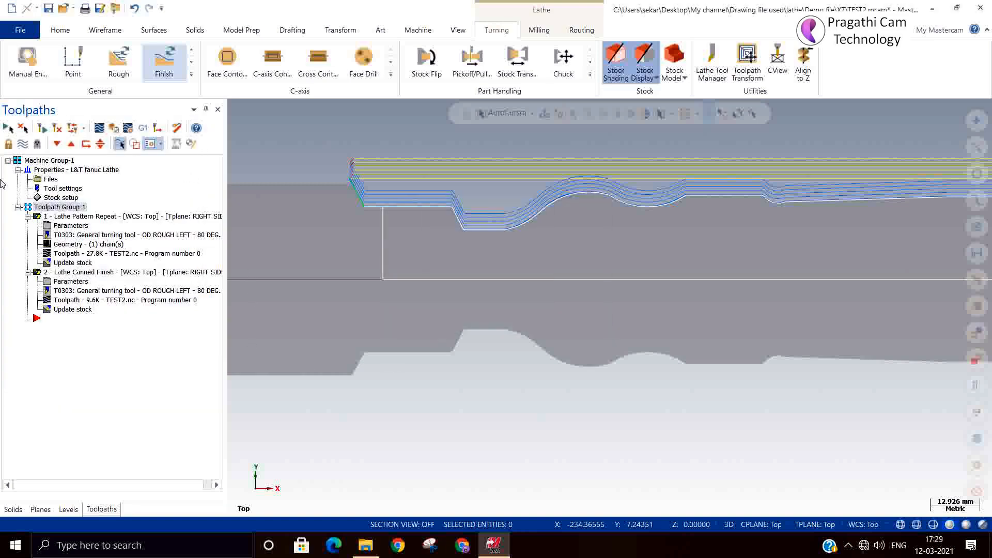
# - Replace the machine group's machine definition with LATHE DEFAULT MM.MCAM-LMD, accept the operation updates, and regenerate the invalid toolpaths
pyautogui.click(33, 180)
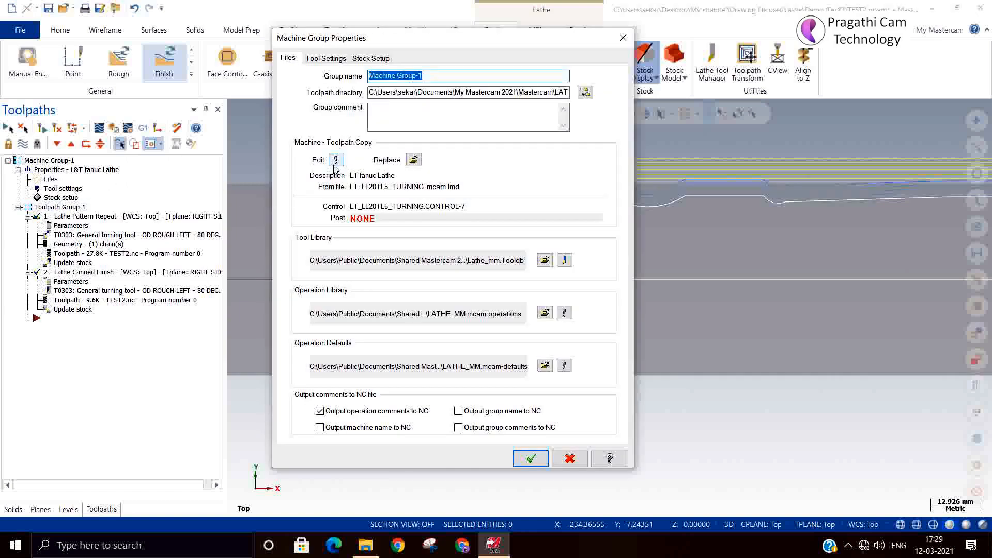
pyautogui.click(413, 159)
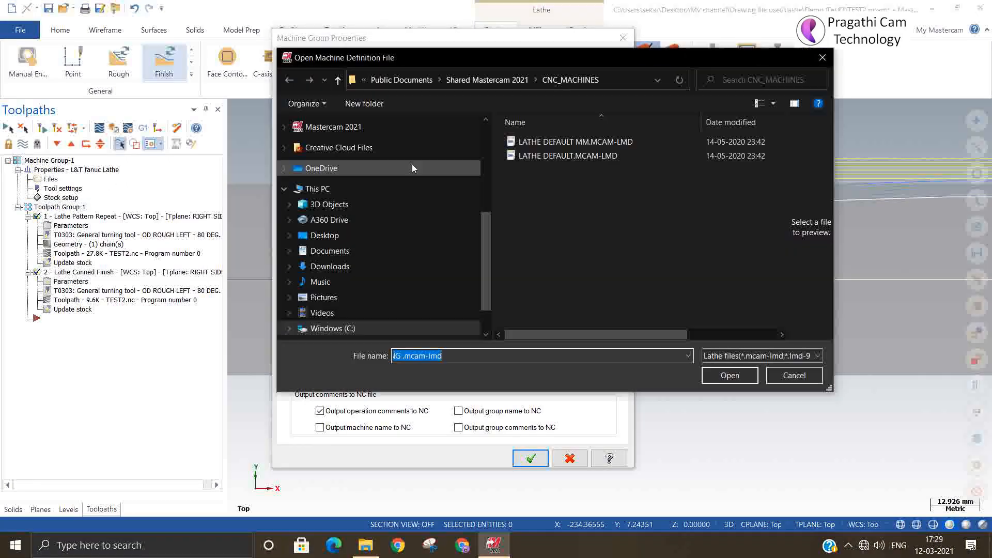
pyautogui.click(539, 142)
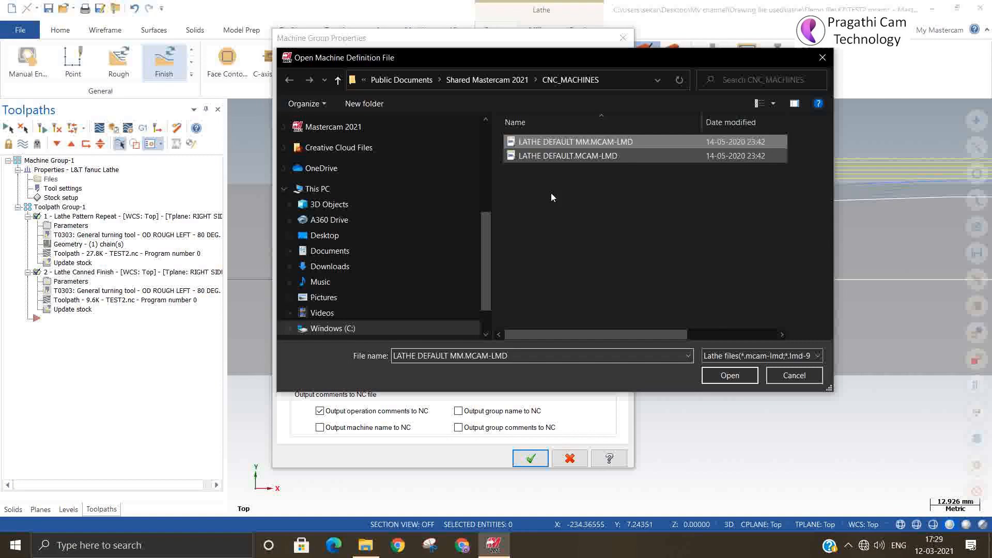
pyautogui.click(730, 375)
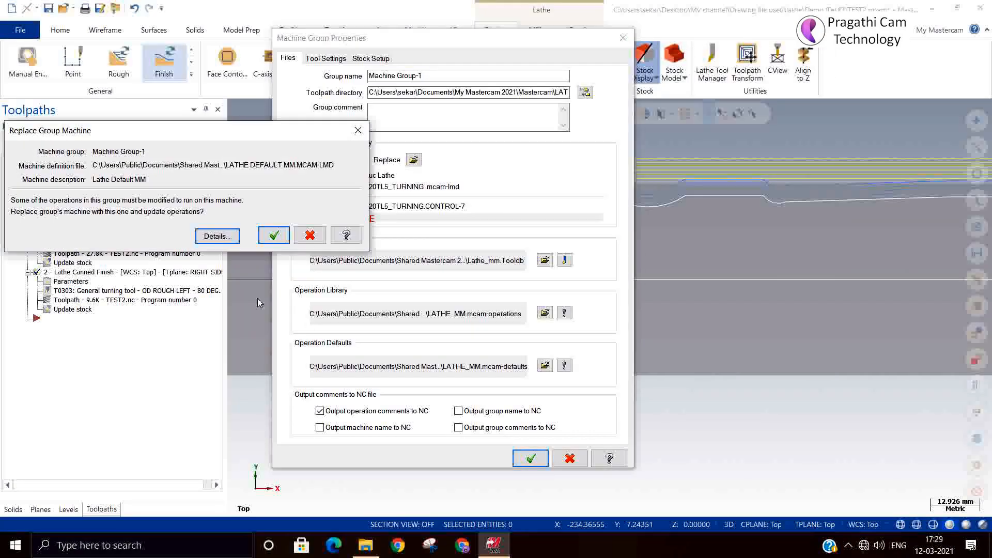
pyautogui.click(274, 235)
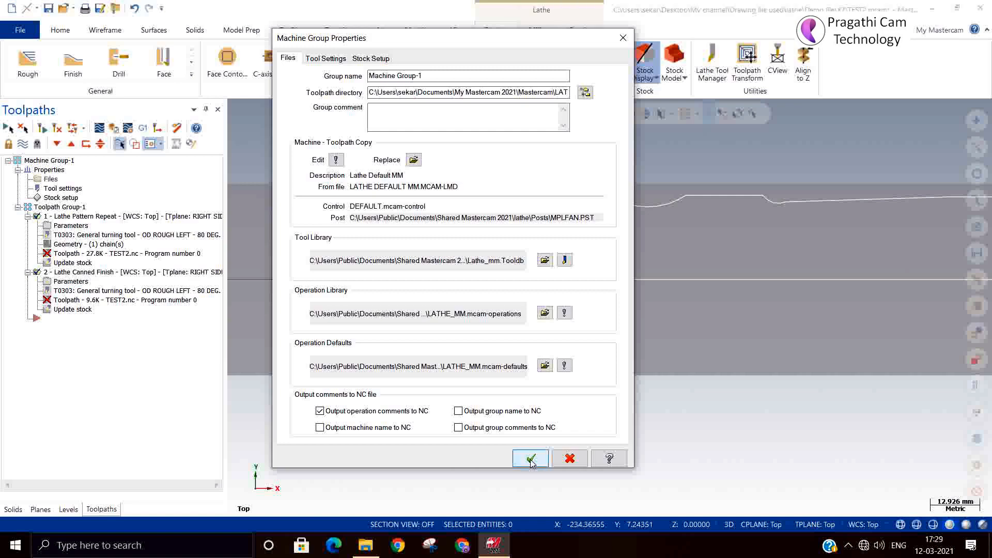
pyautogui.click(530, 458)
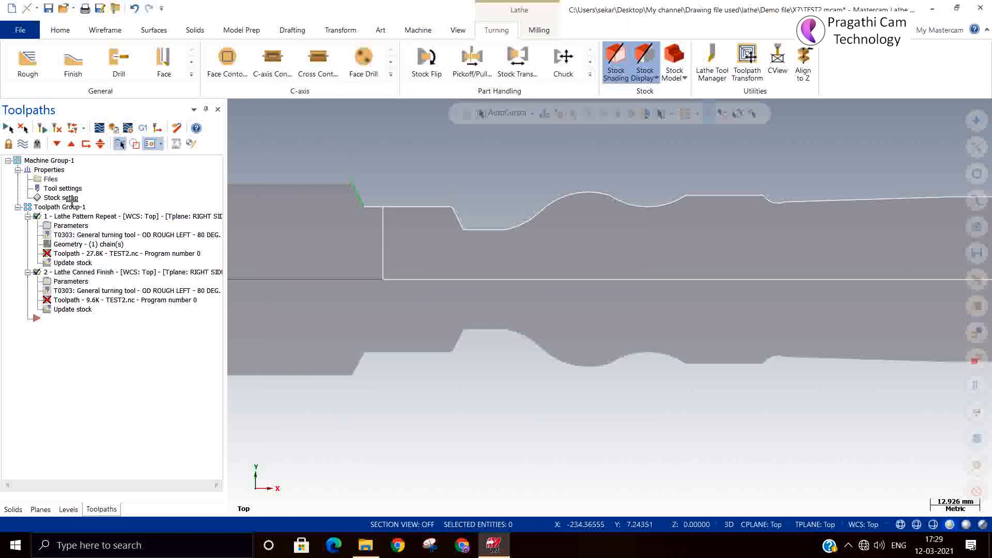
pyautogui.click(58, 128)
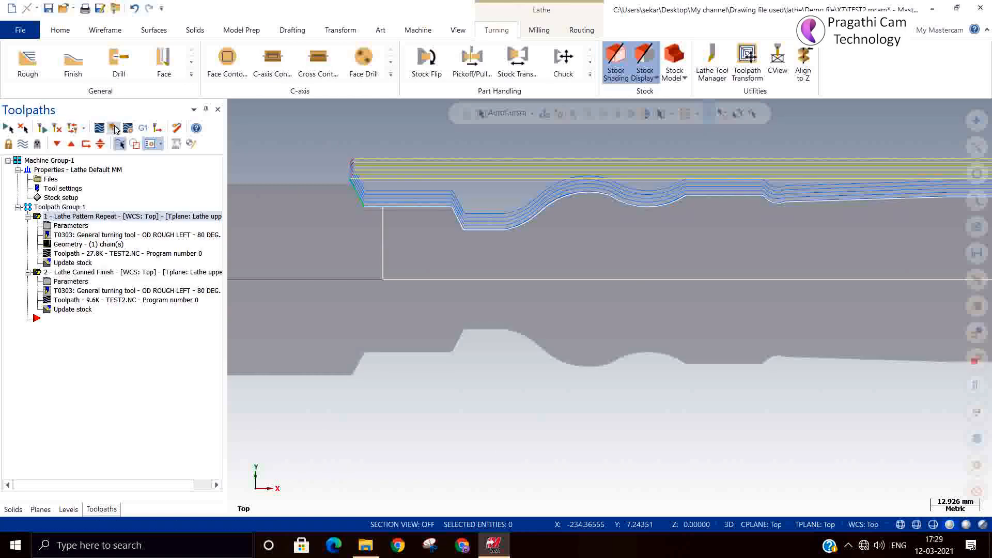
# - Post-process the operations with the MPLFAN.PST post and save the NC file as 4587
pyautogui.click(142, 128)
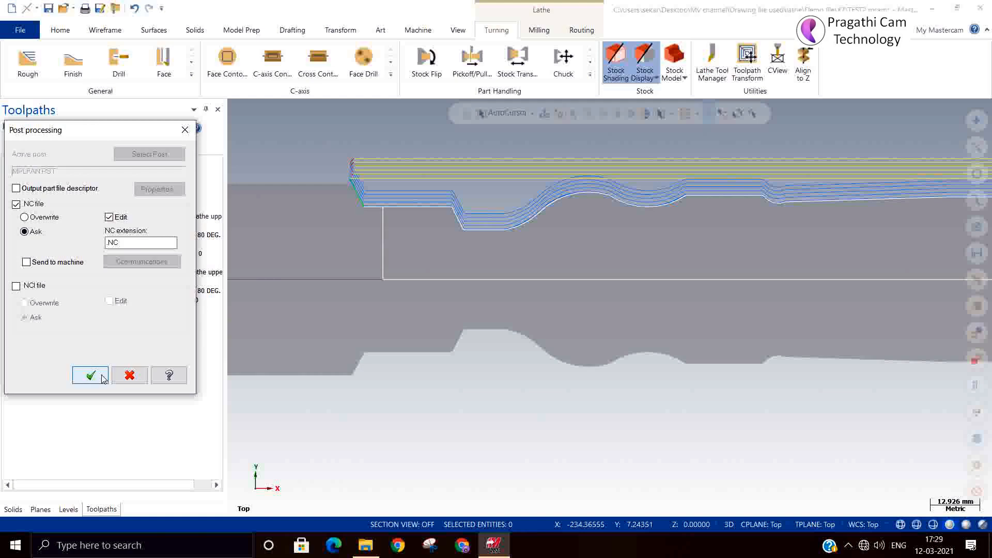
pyautogui.click(91, 372)
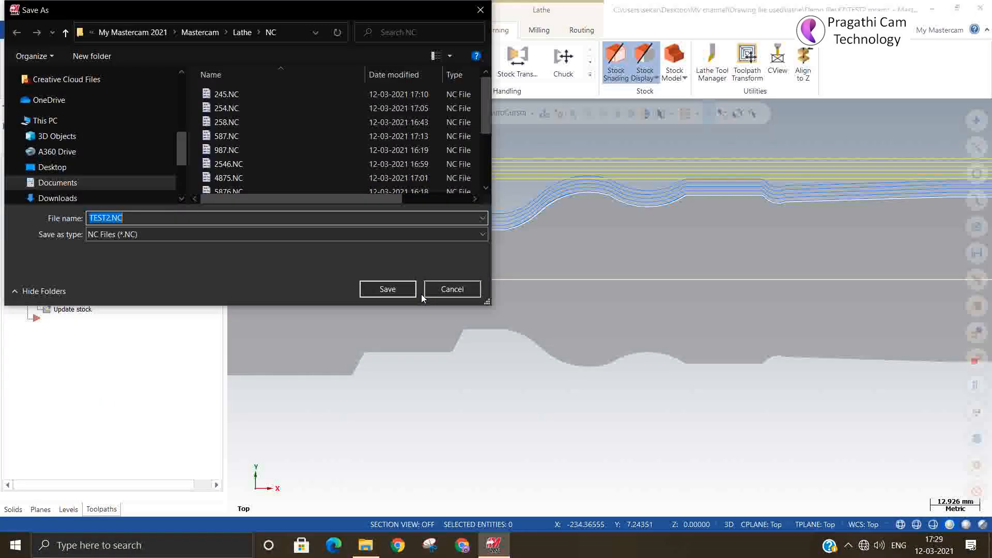
pyautogui.write('4987')
pyautogui.press('Return')
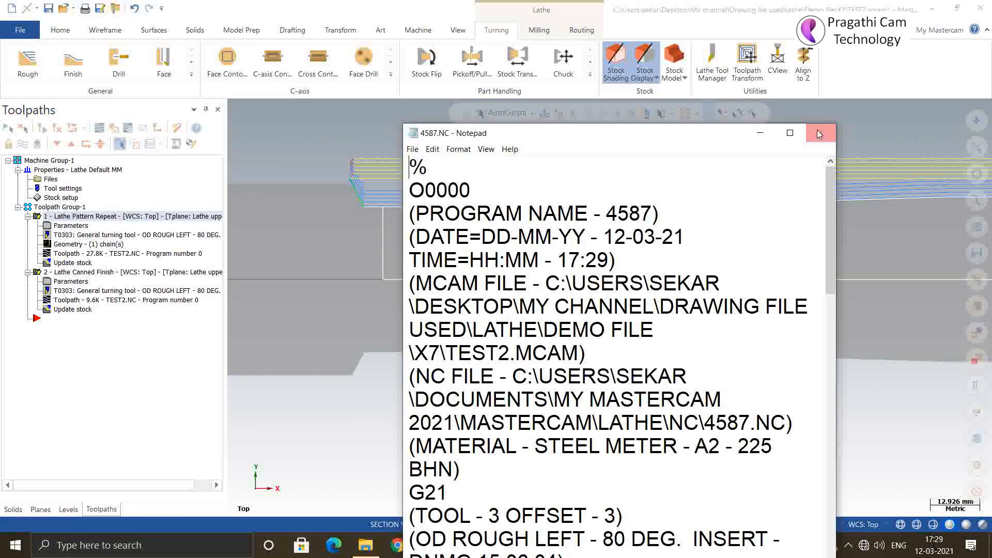
# - Review the G73 pattern repeat and G70 finish blocks in the posted NC code, and close the file
pyautogui.click(790, 133)
pyautogui.scroll(-1, 541, 339)
pyautogui.scroll(-2, 542, 339)
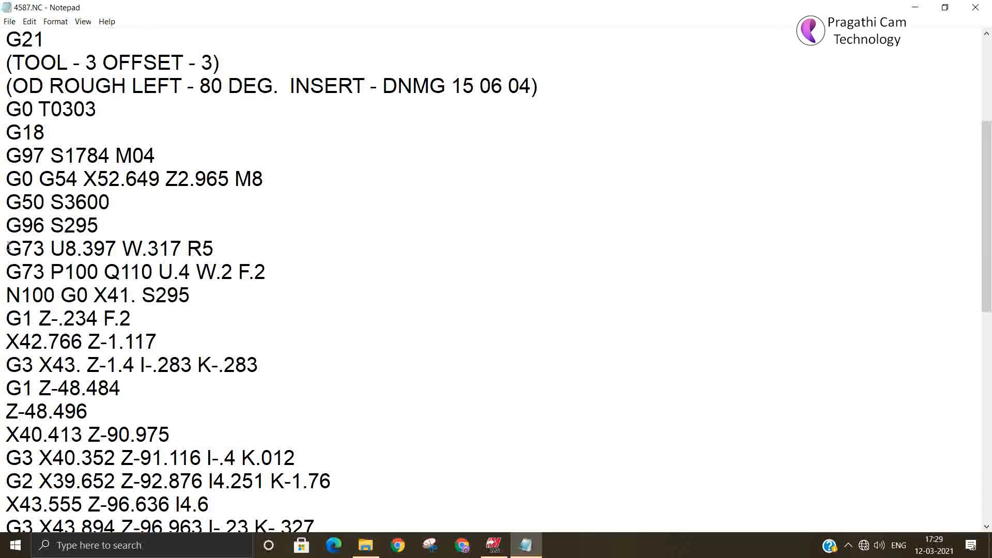
pyautogui.moveTo(12, 248); pyautogui.dragTo(58, 263)
pyautogui.scroll(-8, 233, 301)
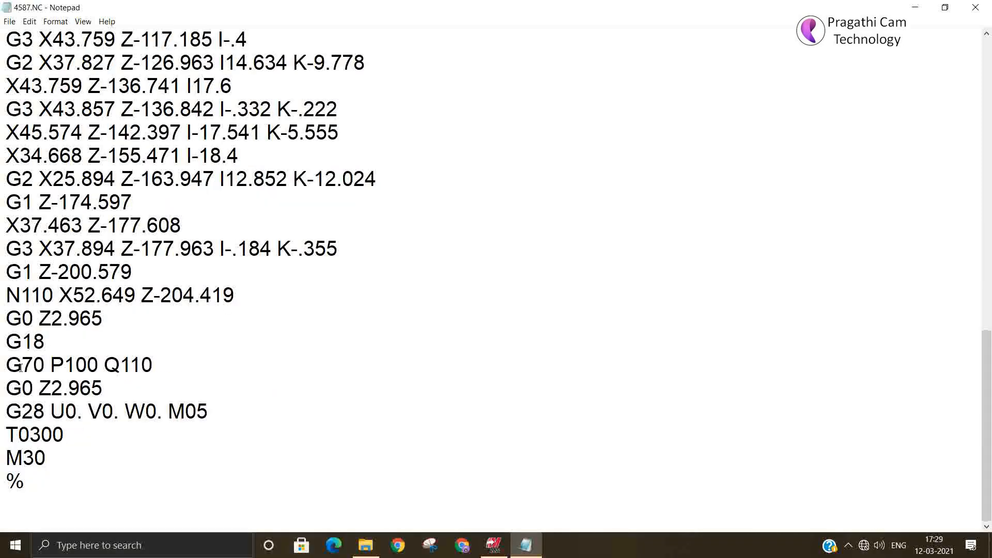
pyautogui.moveTo(21, 366); pyautogui.dragTo(166, 380)
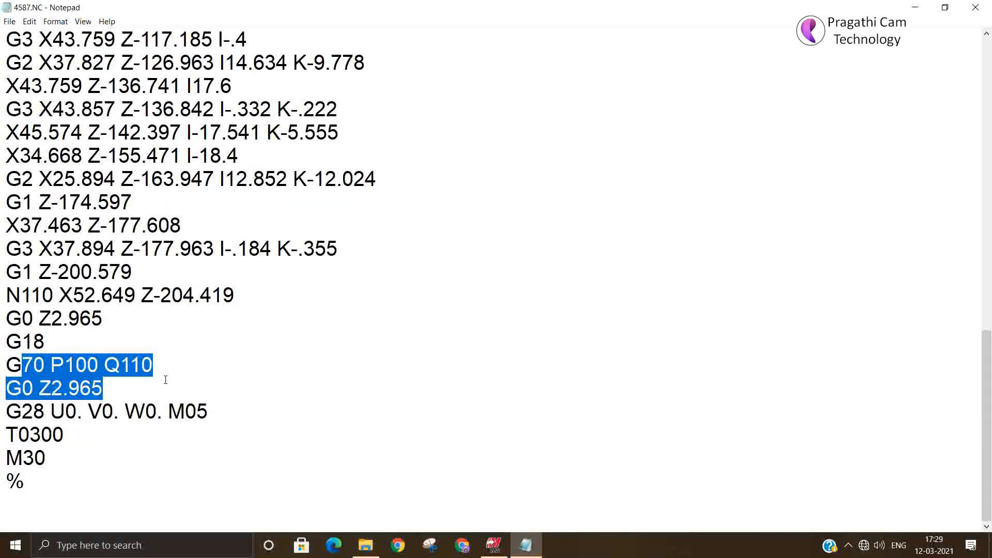
pyautogui.click(169, 380)
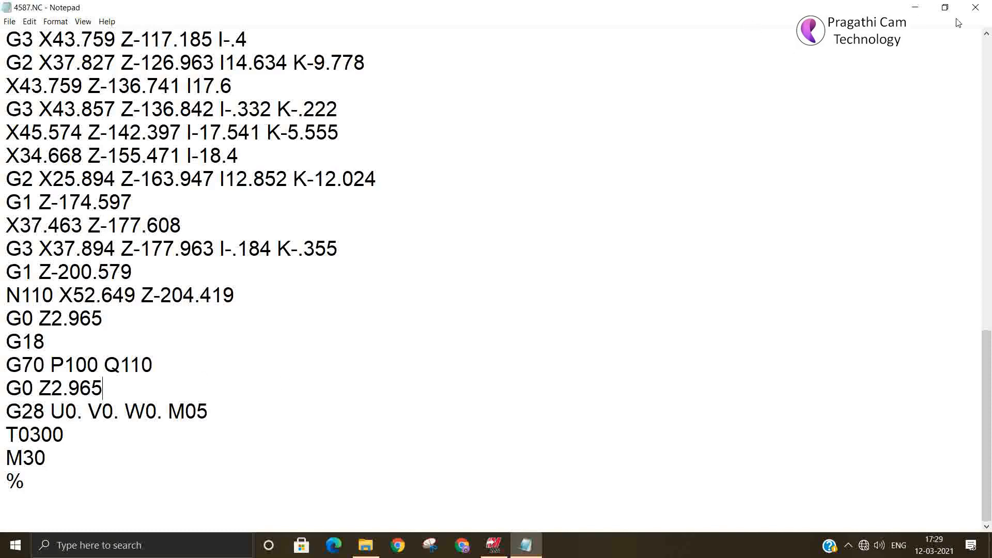
pyautogui.click(975, 8)
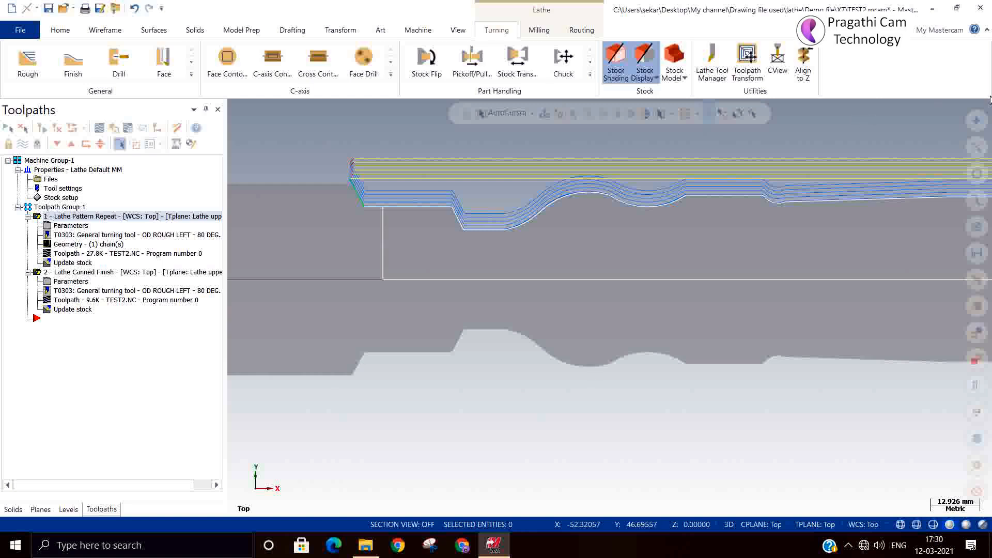
# - Hide the toolpath display of the existing operations so only the part profile and stock are shown
pyautogui.click(539, 30)
pyautogui.scroll(-3, 701, 140)
pyautogui.scroll(-4, 701, 141)
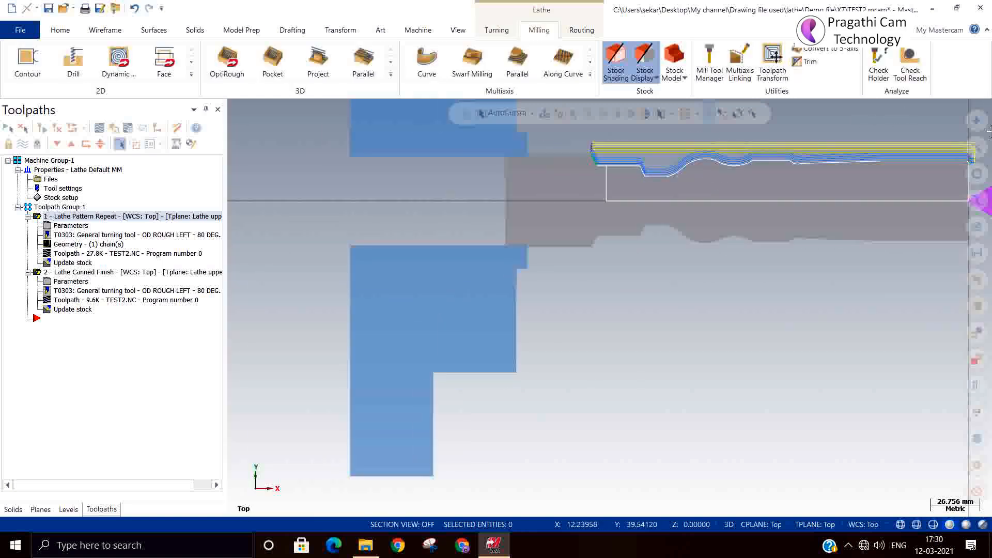
pyautogui.scroll(-1, 890, 226)
pyautogui.scroll(6, 965, 151)
pyautogui.scroll(3, 965, 151)
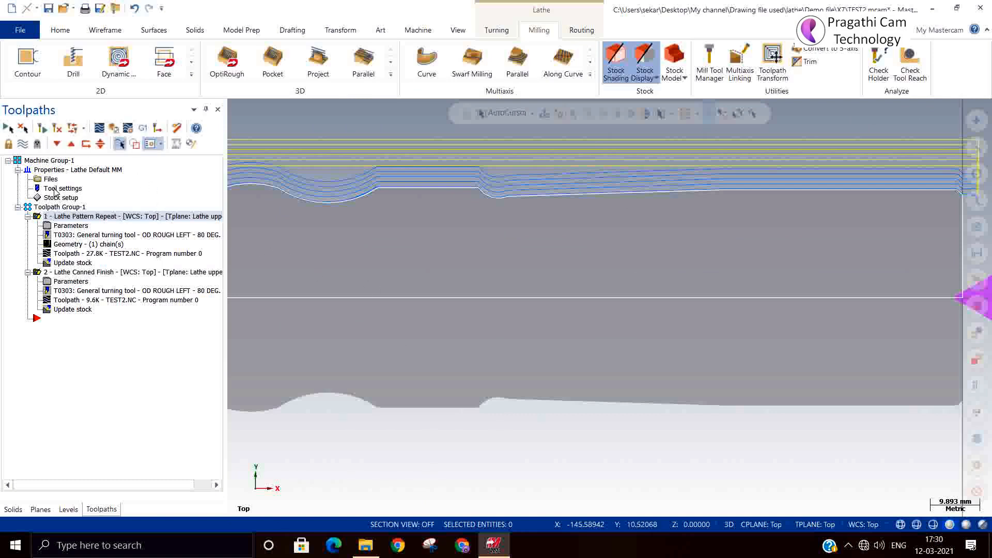
pyautogui.click(24, 145)
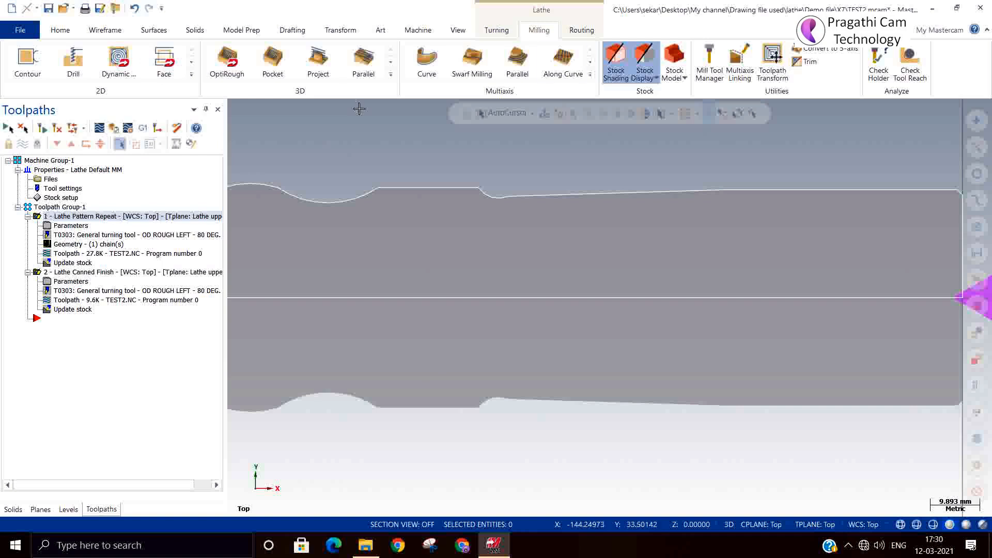
# - Start a canned Groove toolpath with a 1 Point definition, placing the point where the profile's long taper meets the straight front section
pyautogui.click(496, 30)
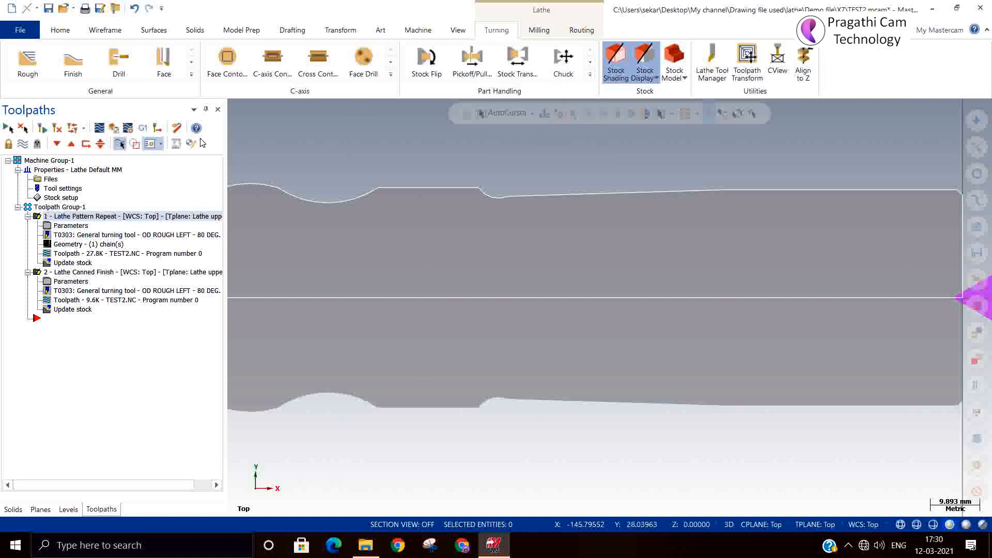
pyautogui.click(191, 74)
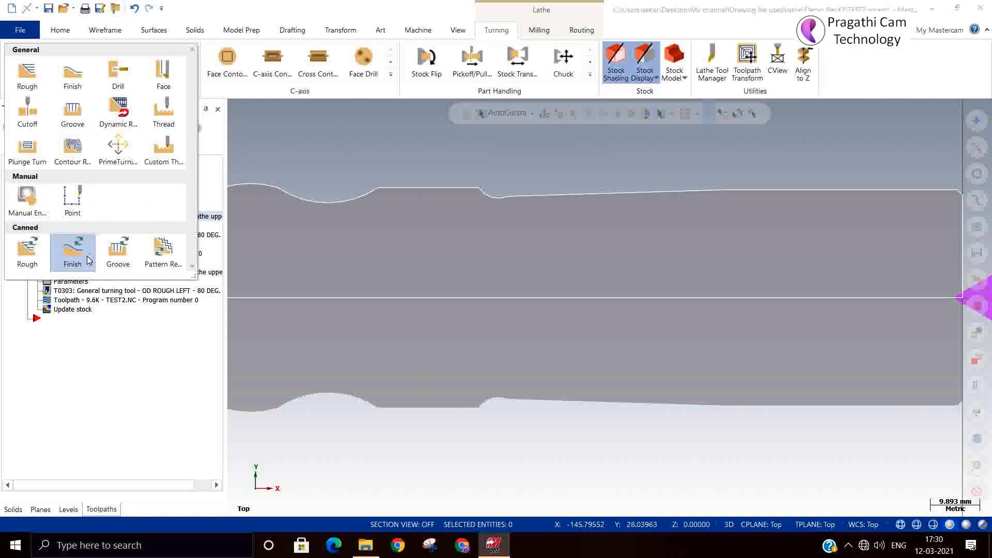
pyautogui.click(116, 254)
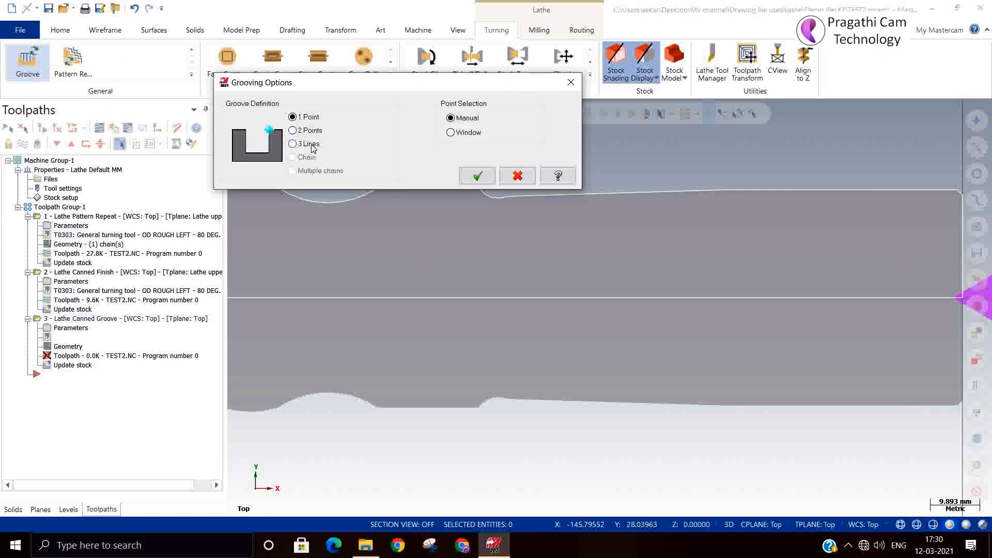
pyautogui.click(479, 177)
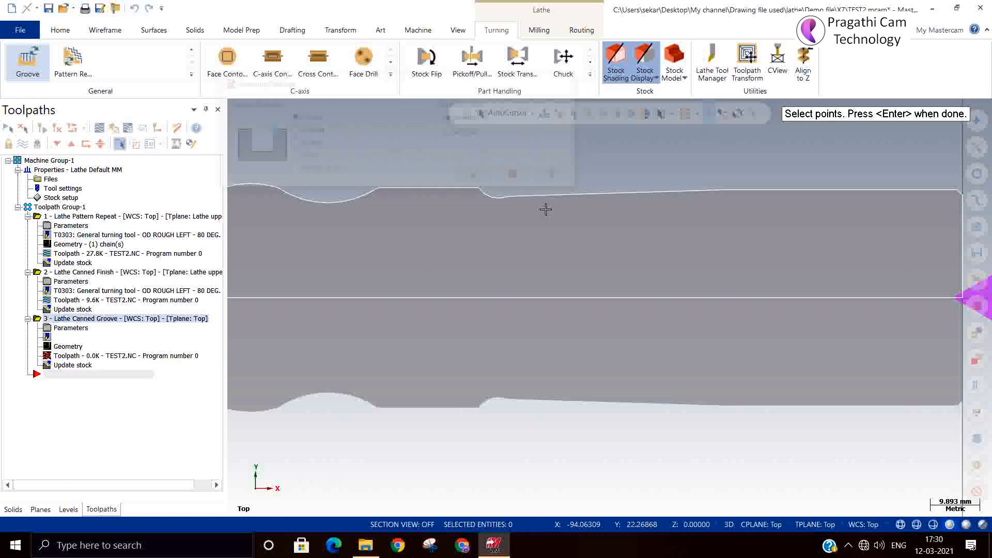
pyautogui.click(713, 189)
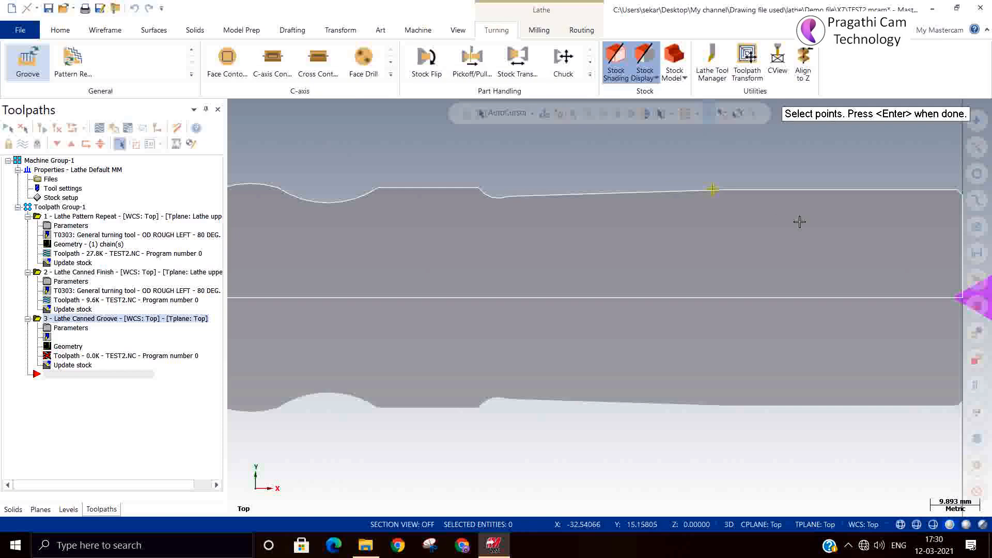
pyautogui.press('Return')
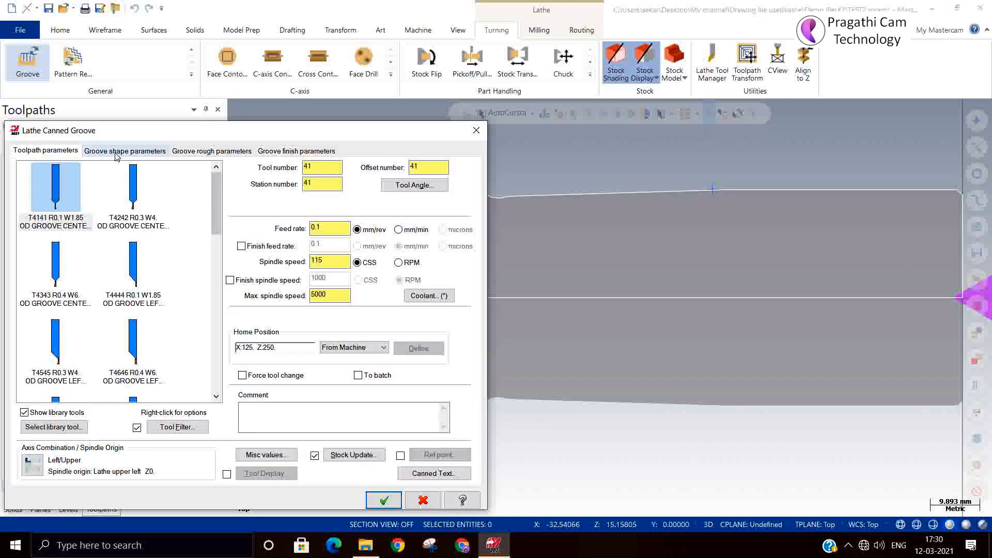
# - Try to give the groove's left side 0.25 radii and a 5 degree taper, and match the sides with Left Side = Right Side
pyautogui.click(116, 155)
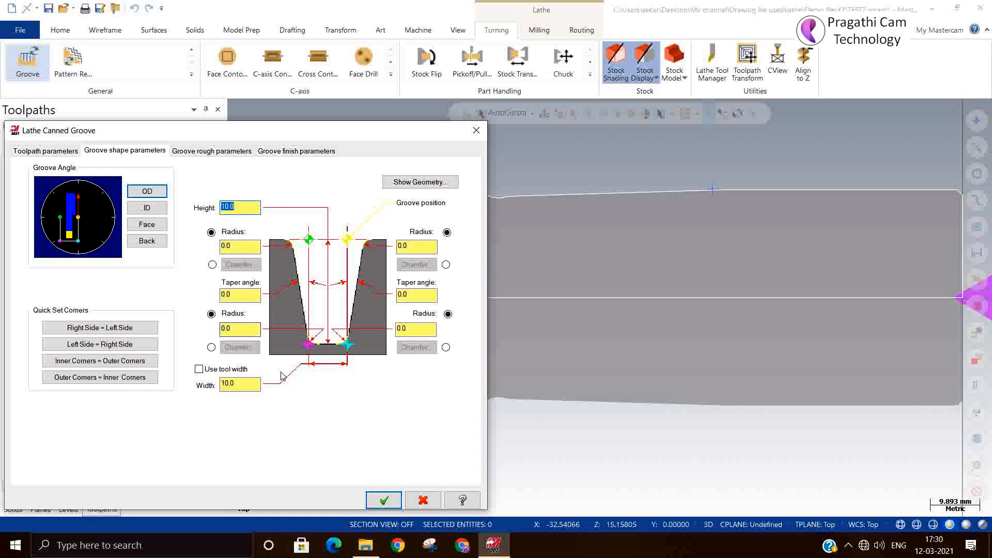
pyautogui.click(250, 384)
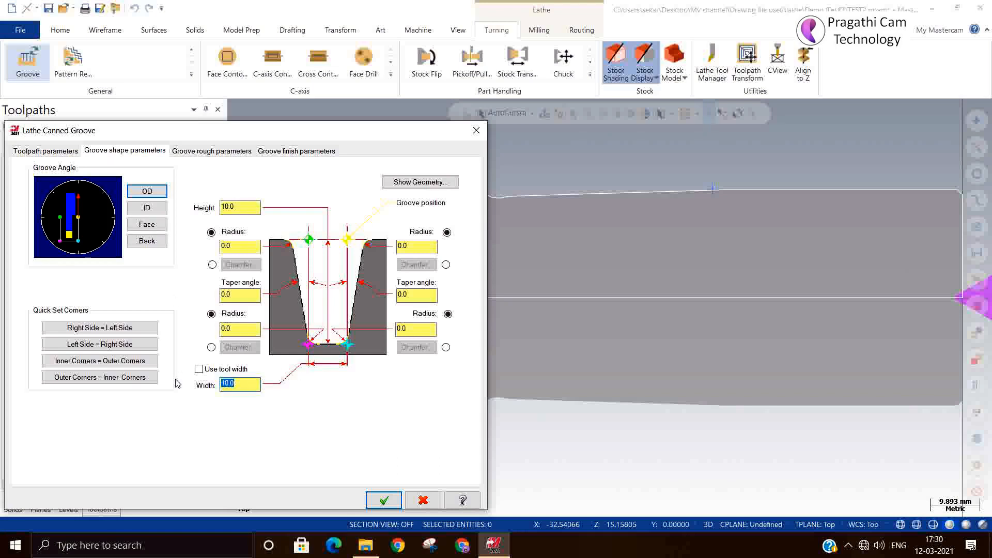
pyautogui.click(226, 329)
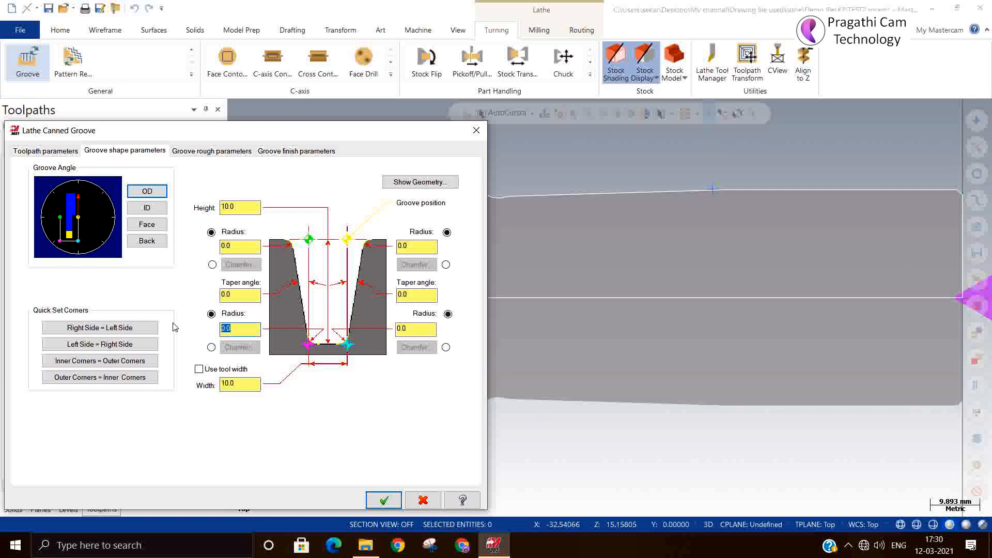
pyautogui.press('BackSpace')
pyautogui.moveTo(236, 246); pyautogui.dragTo(212, 246)
pyautogui.write('0')
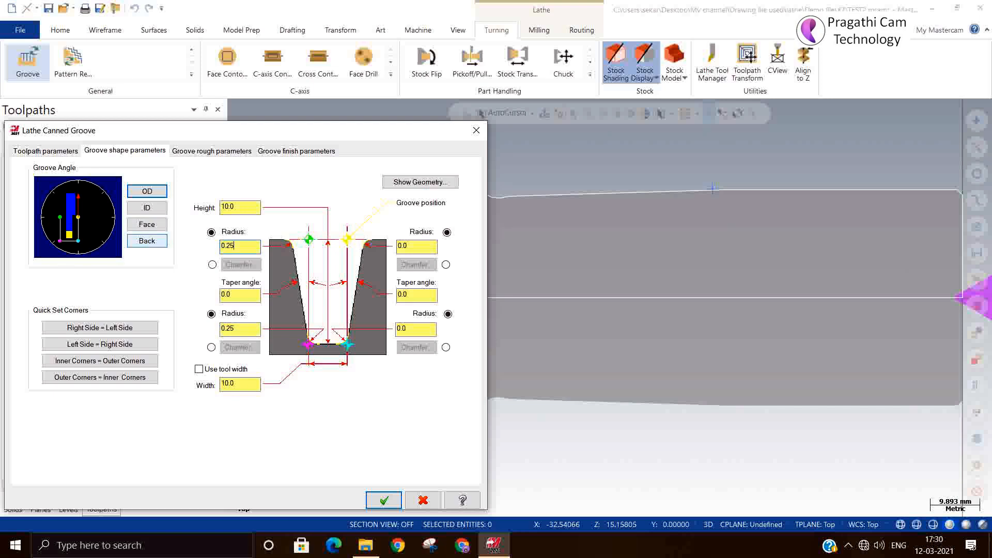
pyautogui.press('Tab')
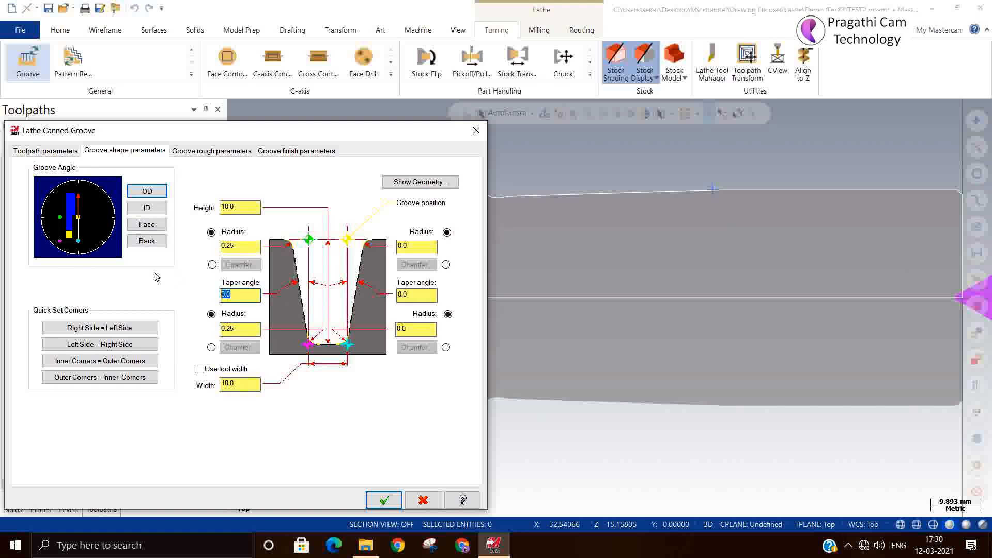
pyautogui.write('5')
pyautogui.click(414, 329)
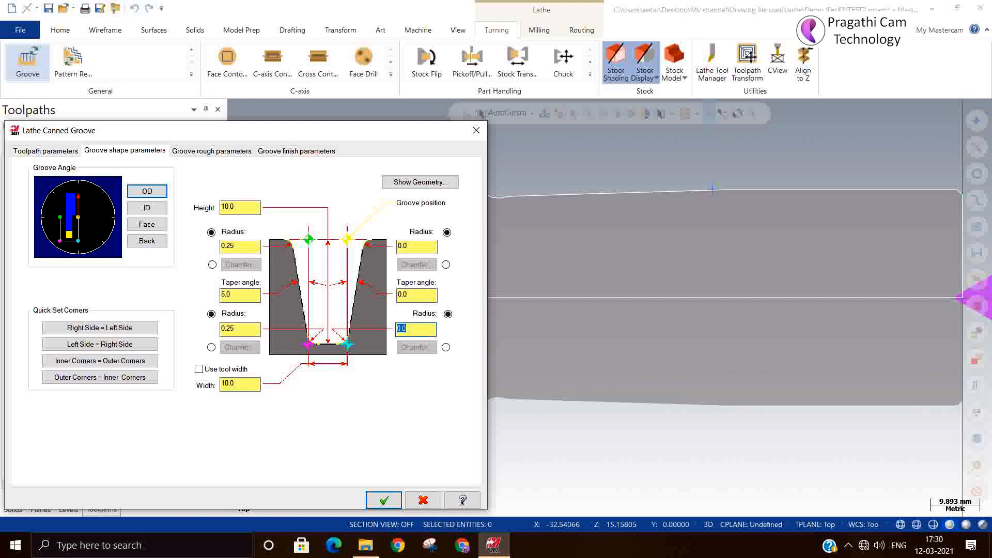
pyautogui.click(115, 346)
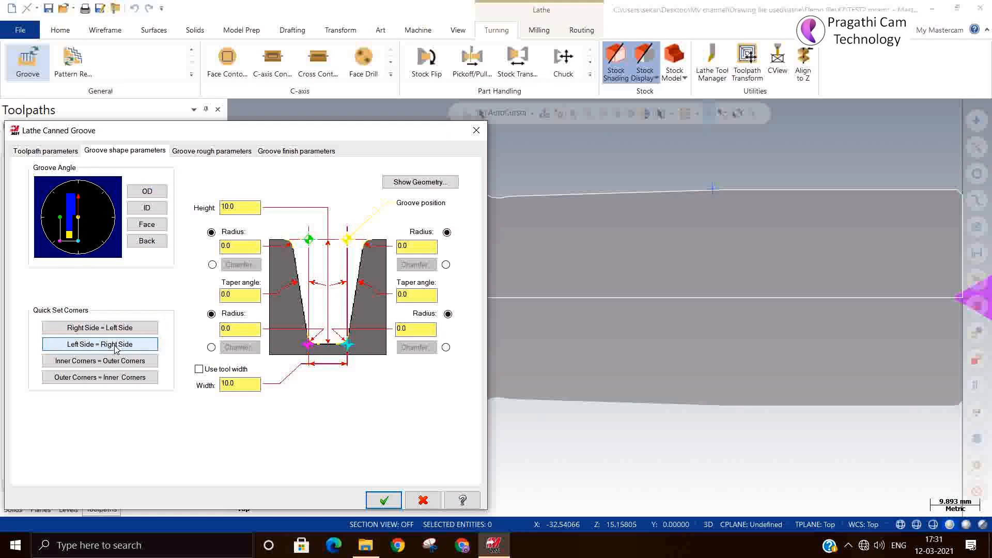
# - Set the groove's left-side radii to 0.25 and taper angle to 5, and copy them with Right Side = Left Side
pyautogui.click(238, 329)
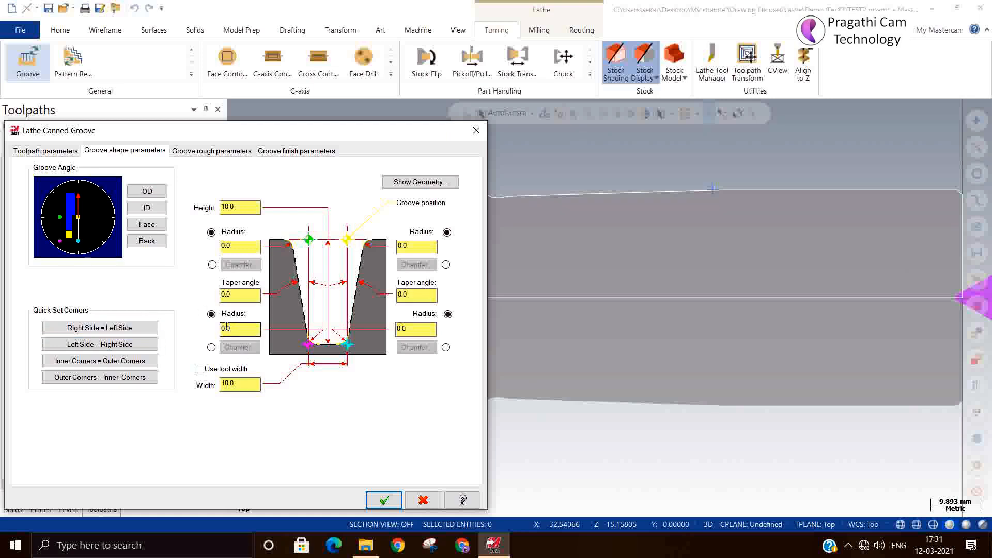
pyautogui.press('BackSpace')
pyautogui.write('.25')
pyautogui.hotkey('shift', 'Tab')
pyautogui.write('5')
pyautogui.hotkey('shift', 'Tab')
pyautogui.write('0.25')
pyautogui.click(99, 328)
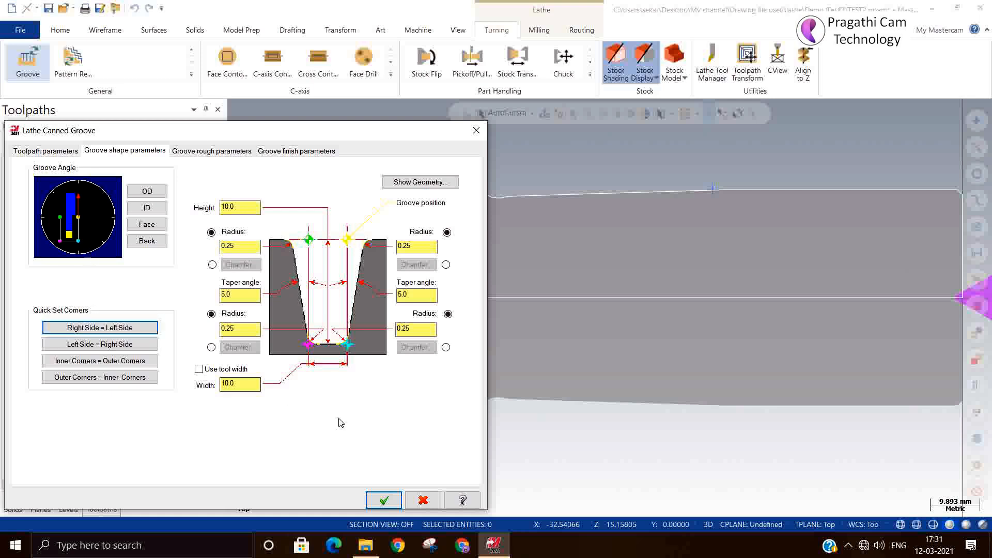
# - Generate the canned groove toolpath, keeping the existing rough and finish parameters
pyautogui.click(228, 152)
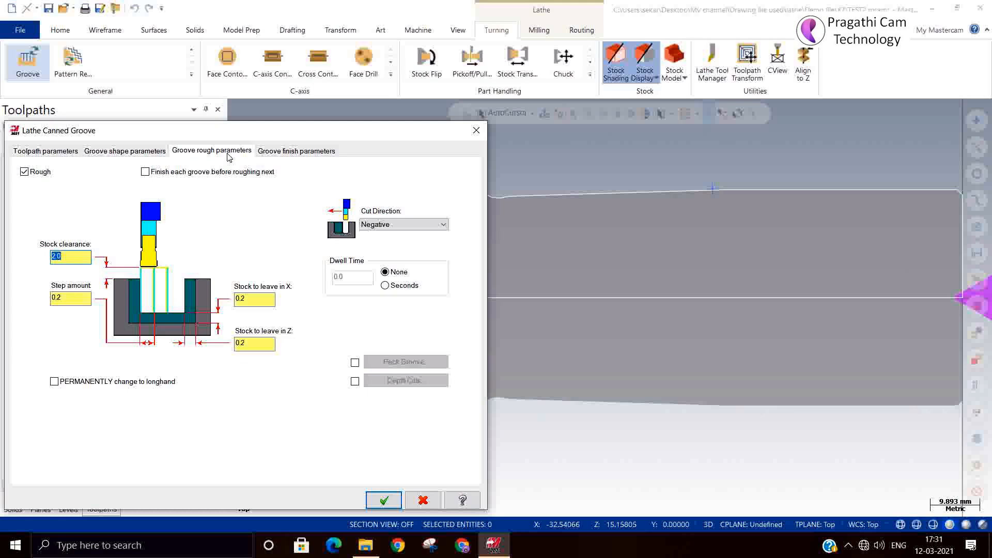
pyautogui.click(302, 152)
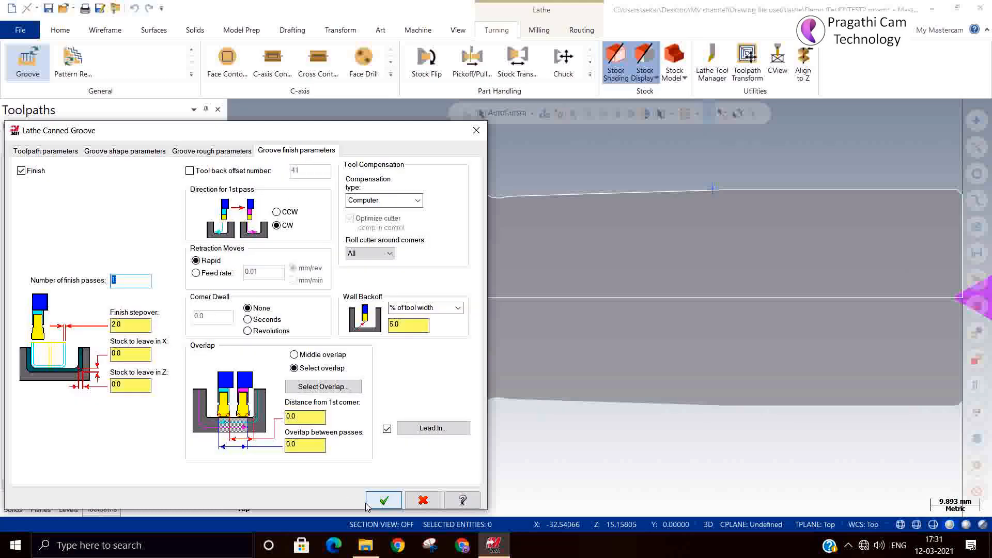
pyautogui.click(370, 504)
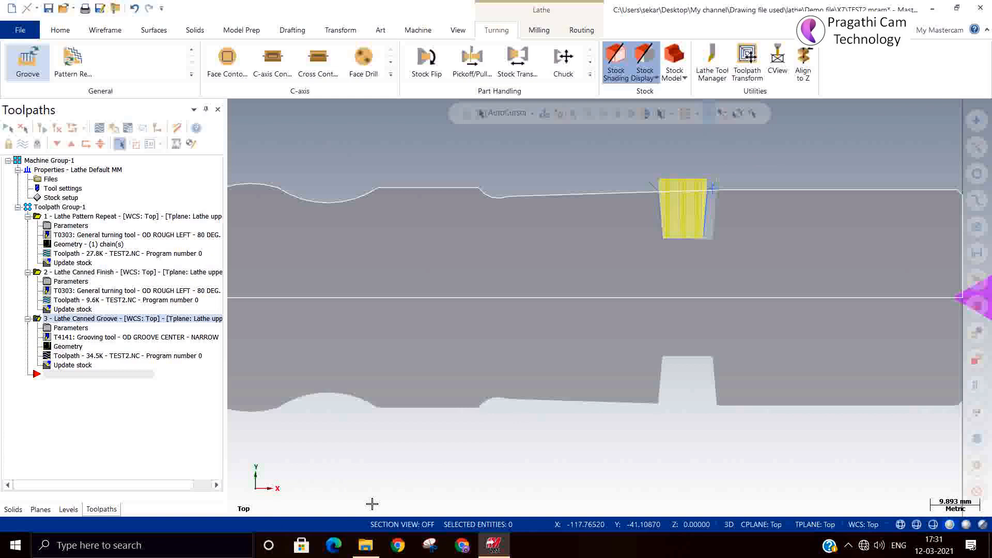
# - Set the canned groove's height to 5 and regenerate its toolpath
pyautogui.click(55, 328)
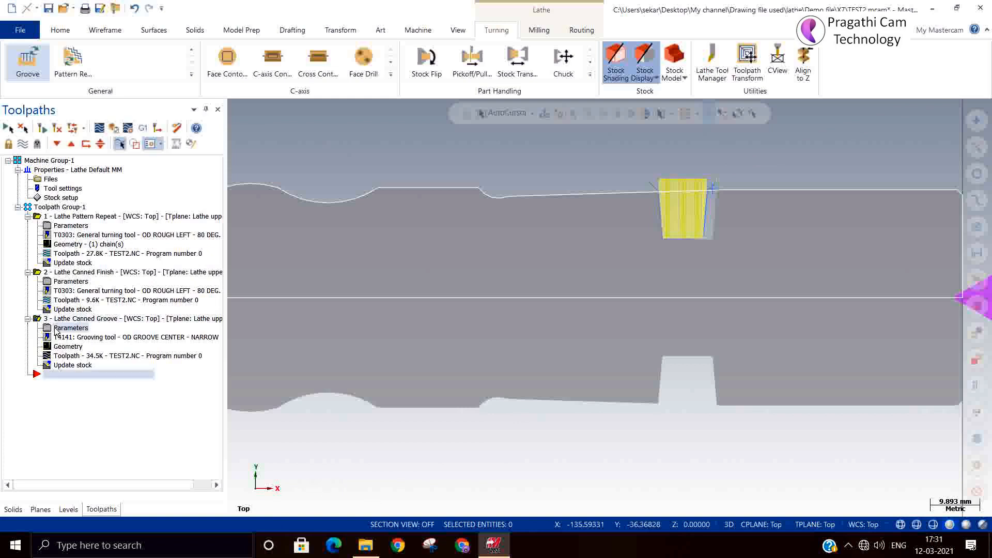
pyautogui.click(56, 331)
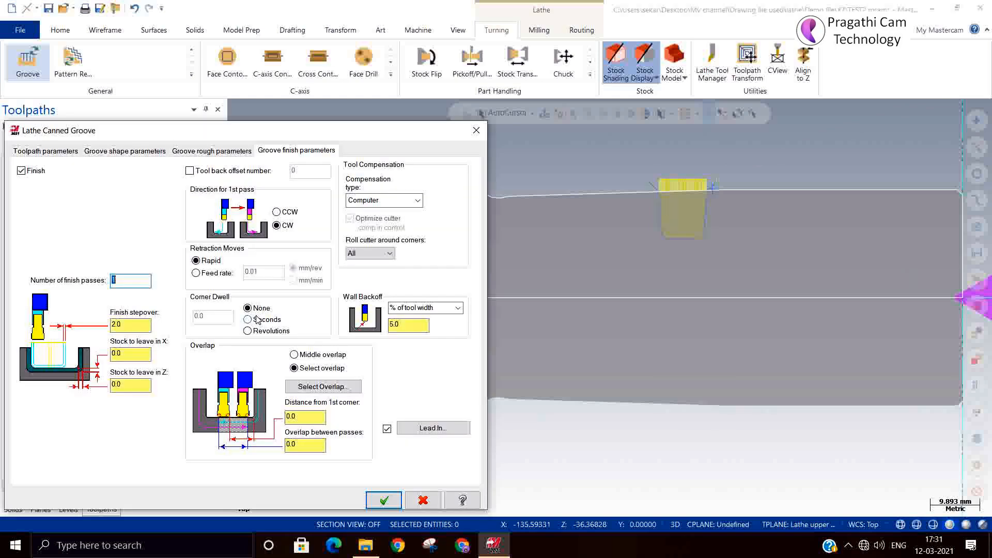
pyautogui.click(106, 151)
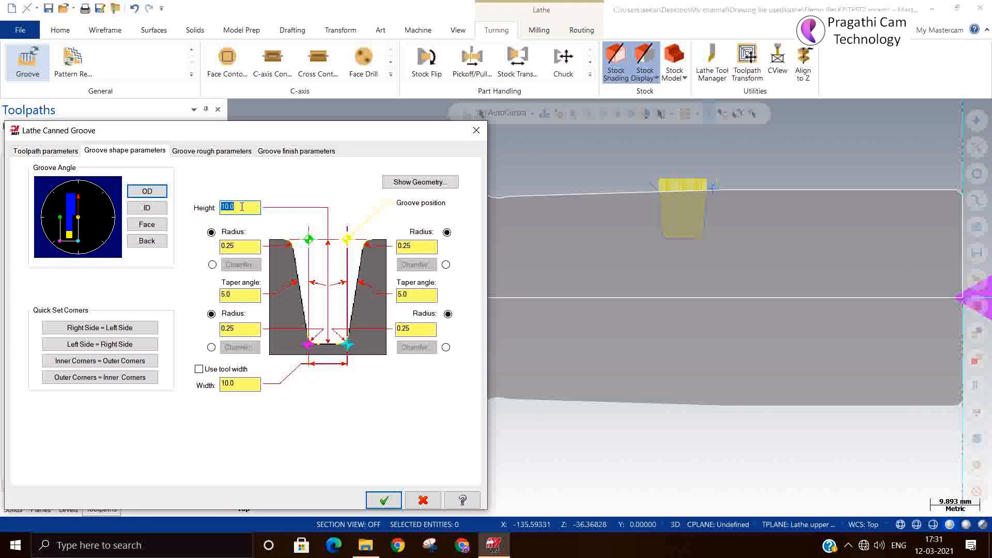
pyautogui.write('5')
pyautogui.click(383, 500)
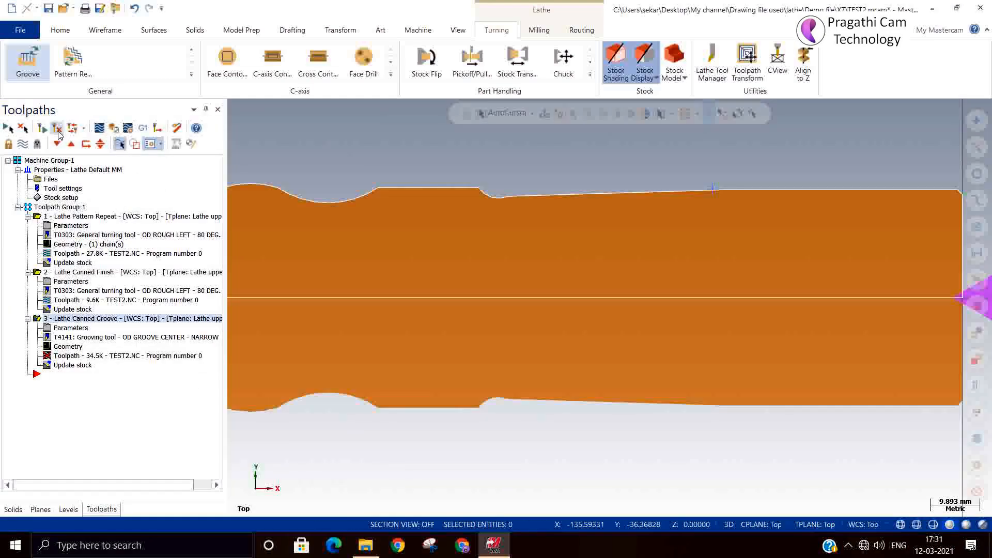
pyautogui.click(58, 133)
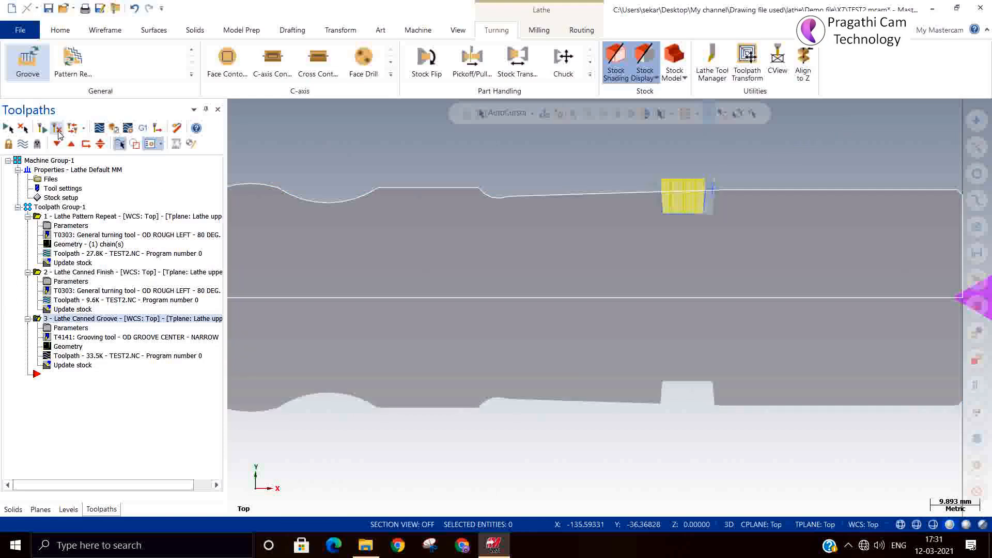
# - Review the canned groove operation's shape and finish parameters
pyautogui.click(143, 127)
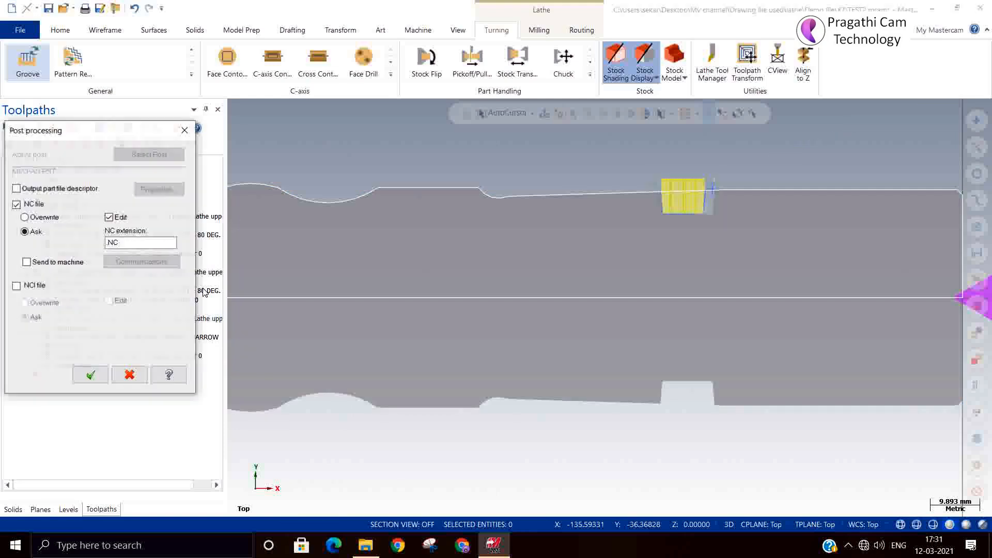
pyautogui.click(185, 129)
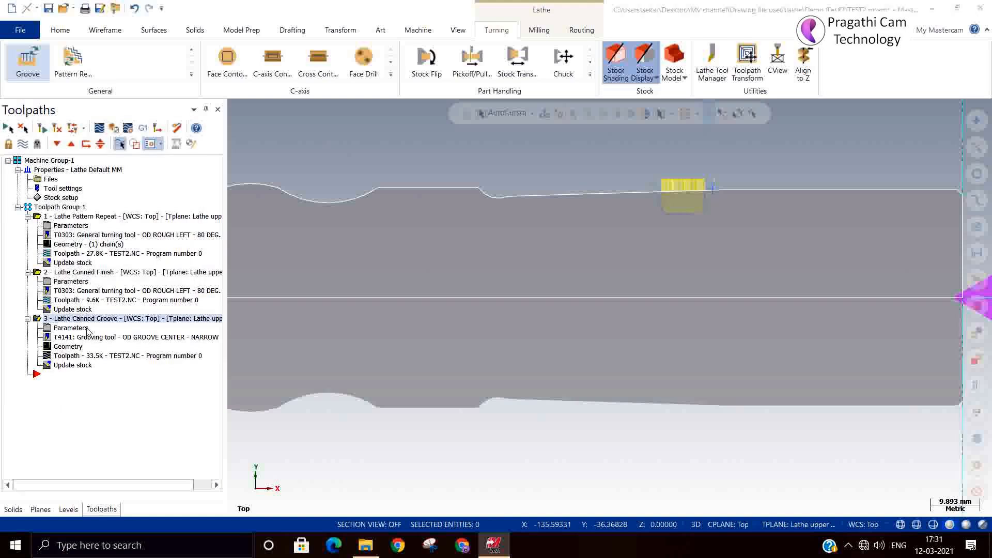
pyautogui.click(93, 331)
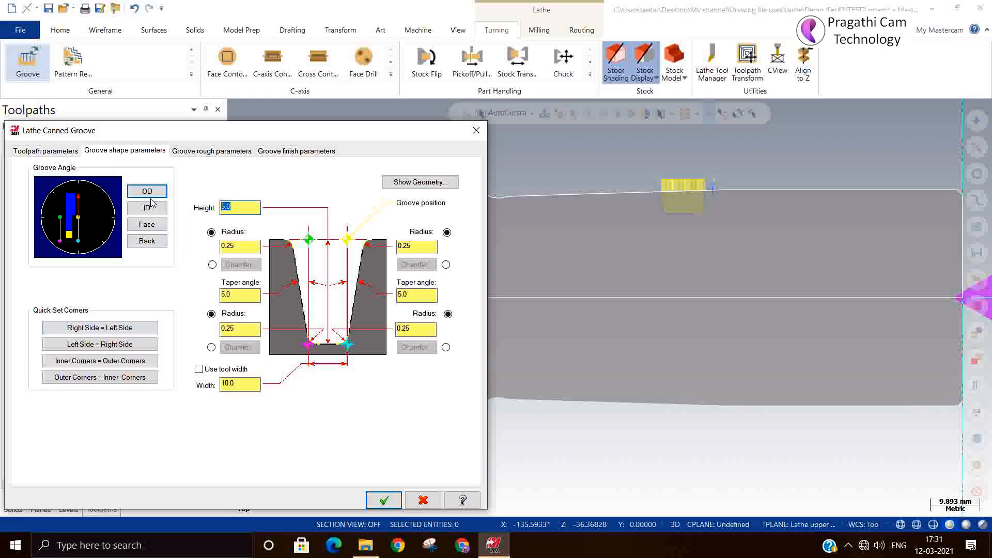
pyautogui.click(287, 151)
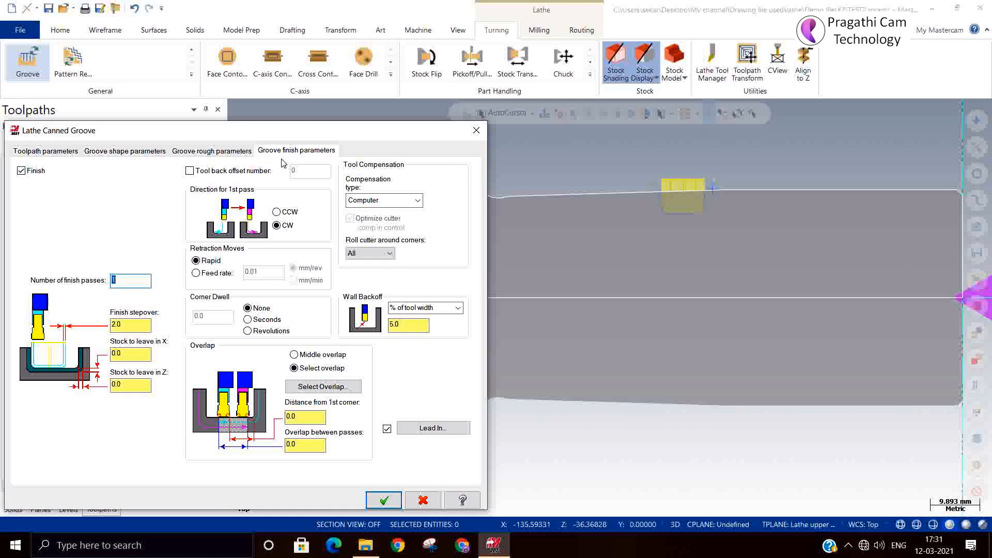
pyautogui.click(384, 500)
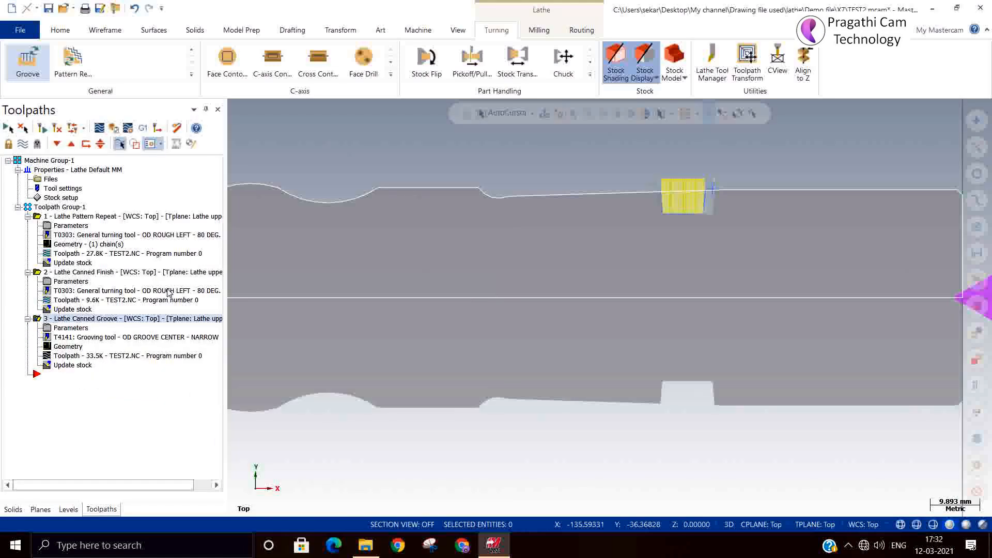
# - Post only the canned groove operation as NC code, overwriting the existing file 4587.NC
pyautogui.click(141, 130)
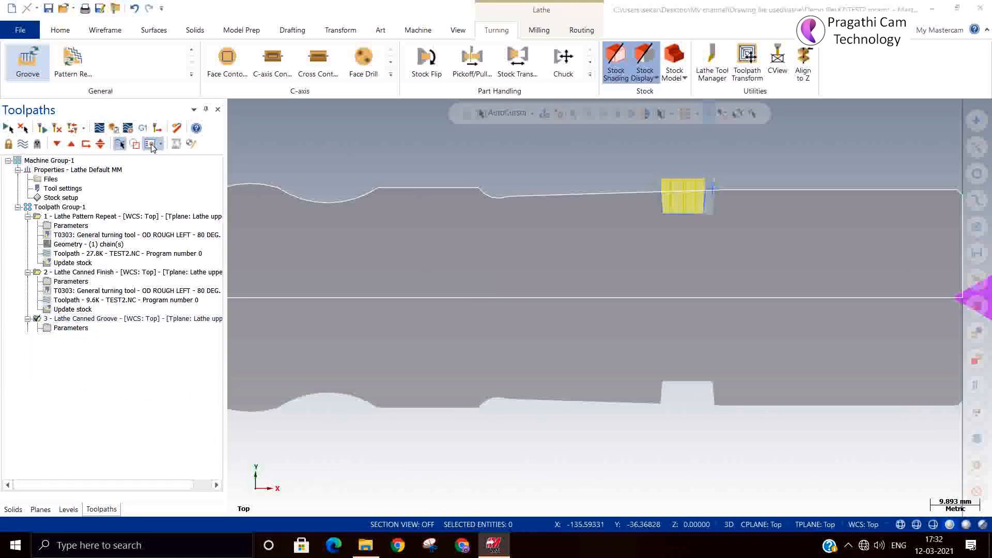
pyautogui.click(88, 376)
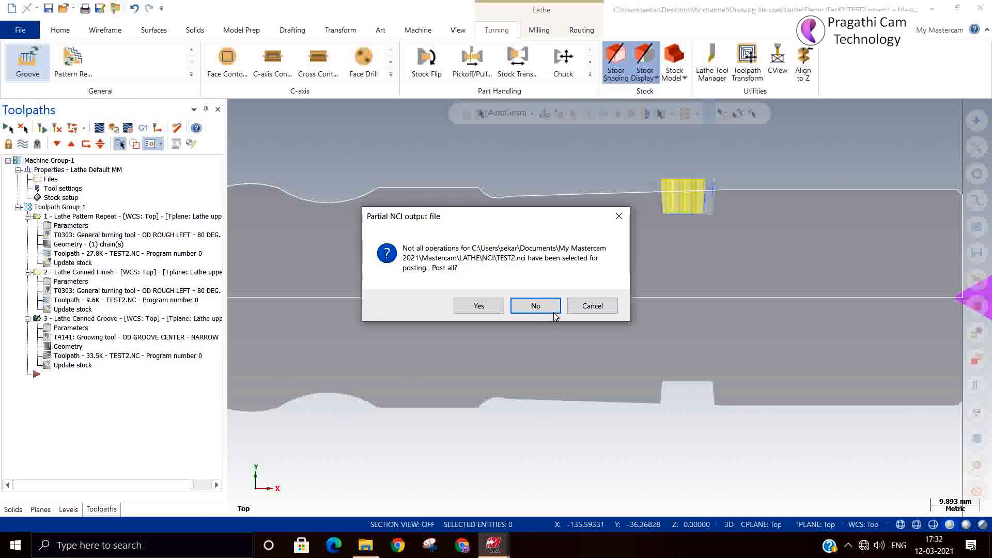
pyautogui.click(537, 305)
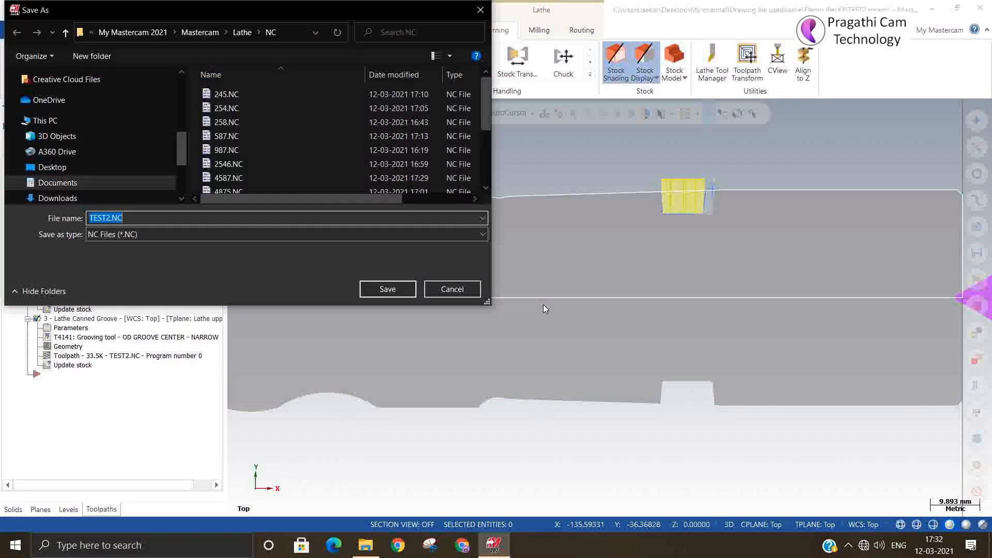
pyautogui.click(206, 178)
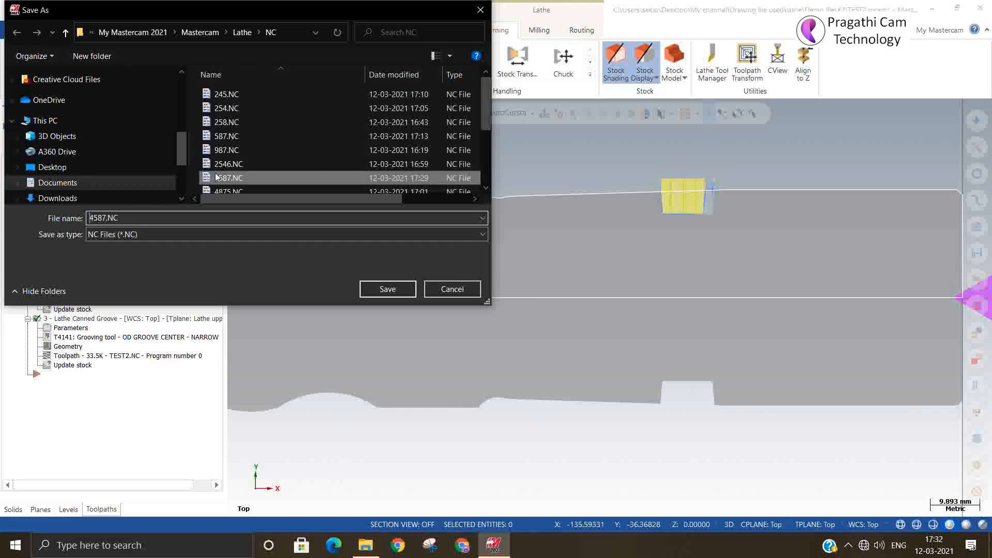
pyautogui.click(385, 288)
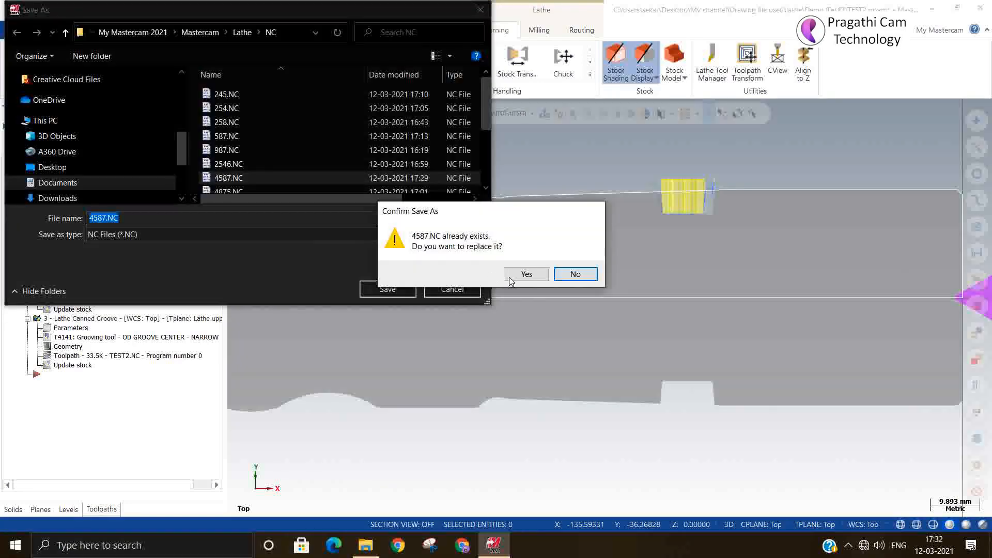
pyautogui.click(517, 275)
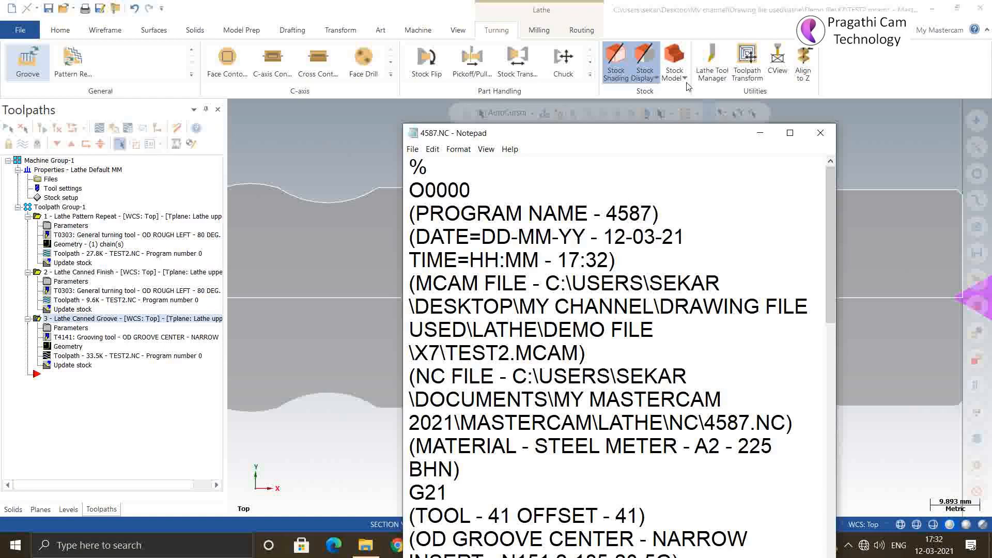
# - Examine the G75 grooving cycle and the finish moves in the posted NC code, and close the file
pyautogui.click(798, 134)
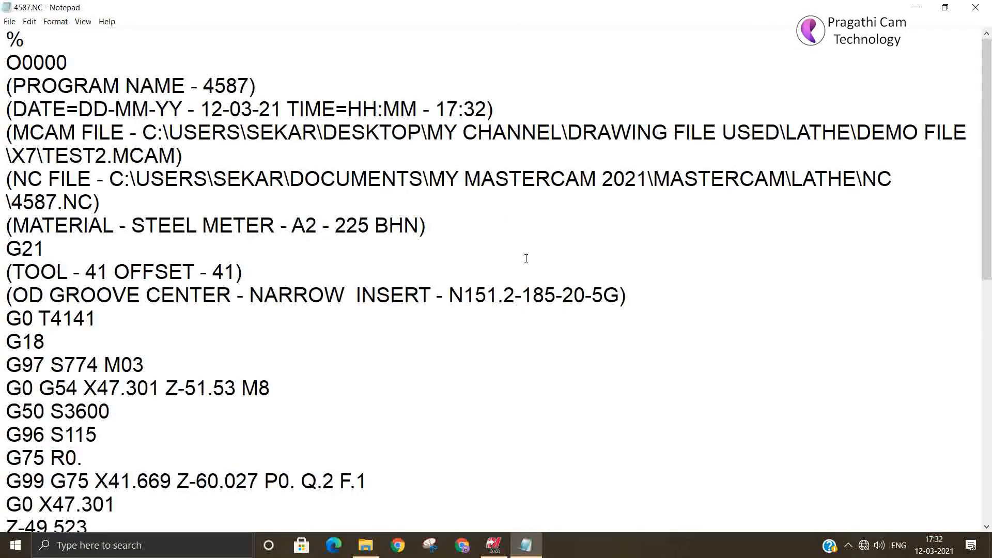
pyautogui.scroll(-3, 521, 266)
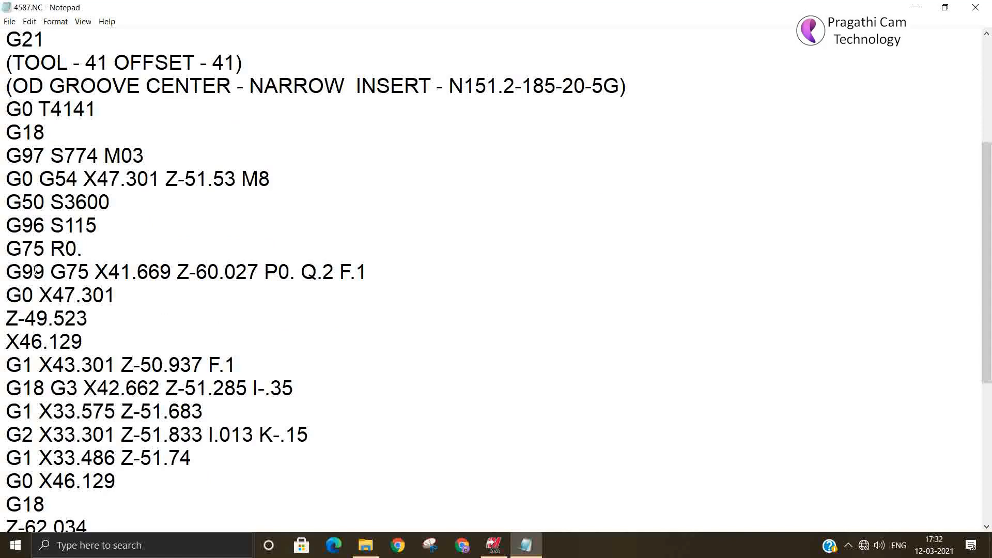
pyautogui.moveTo(37, 271); pyautogui.dragTo(102, 278)
pyautogui.scroll(-4, 165, 316)
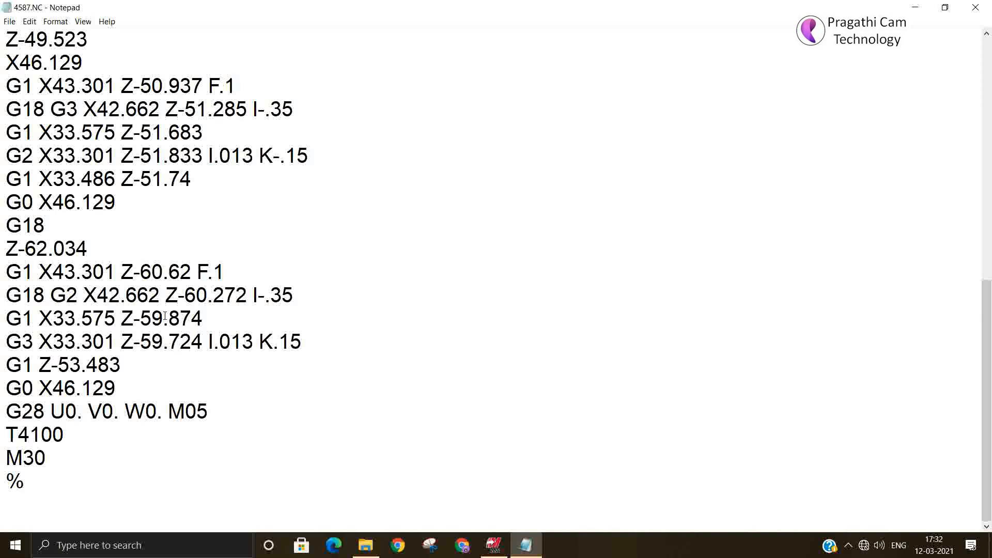
pyautogui.scroll(7, 165, 316)
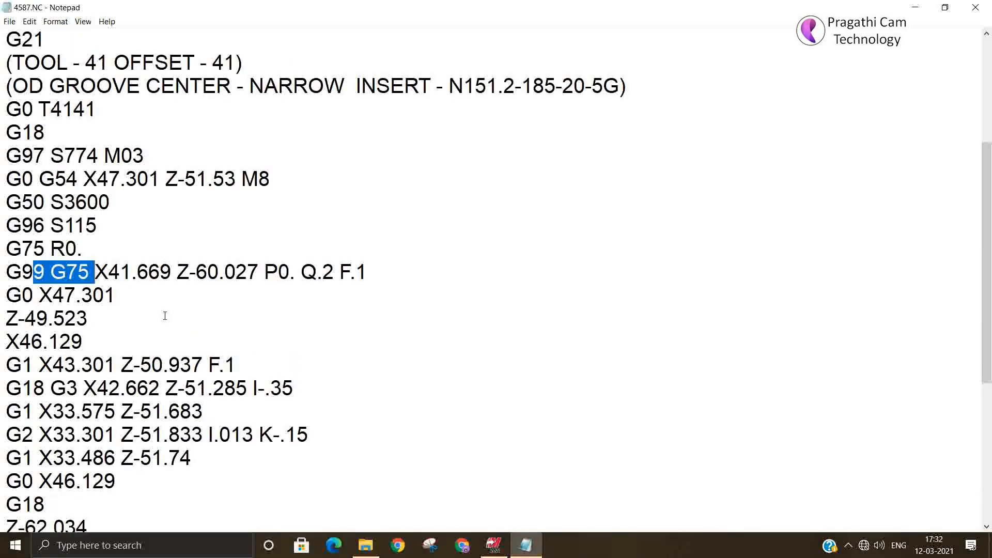
pyautogui.click(976, 8)
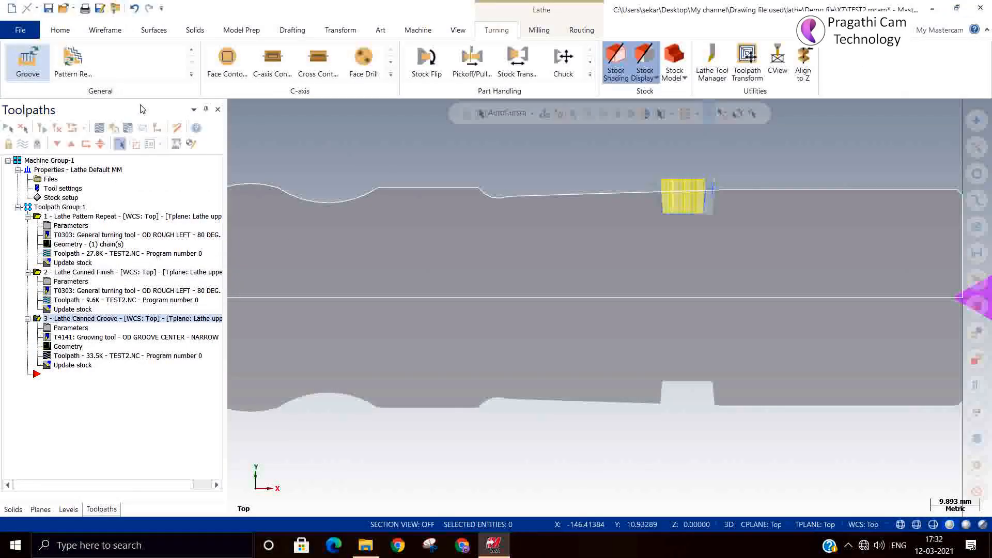
pyautogui.click(191, 75)
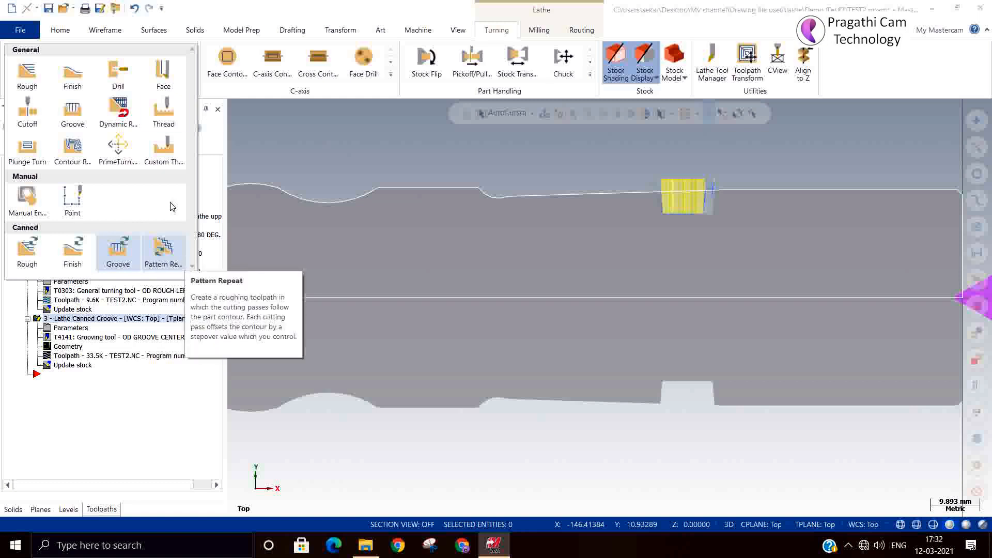
pyautogui.click(550, 442)
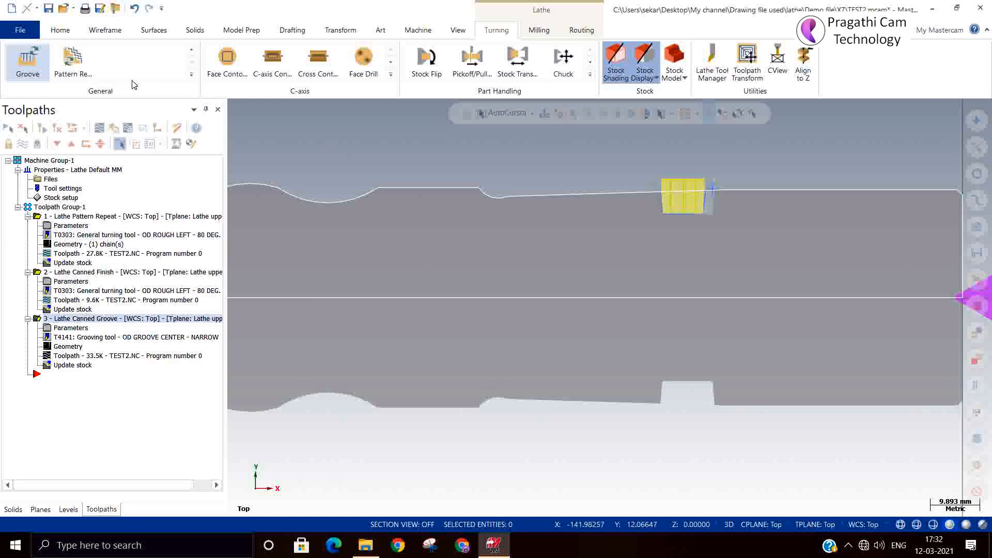
pyautogui.click(192, 76)
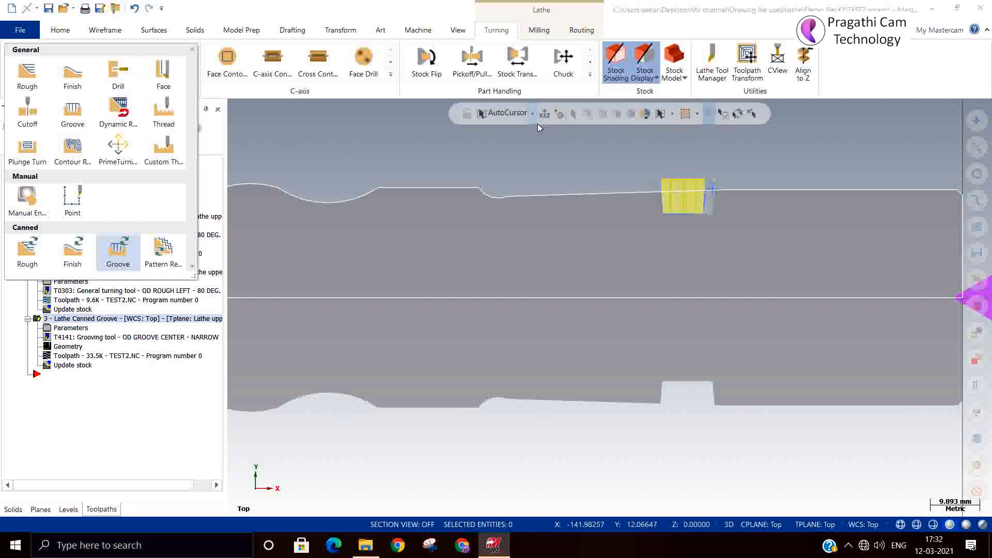
pyautogui.click(532, 113)
pyautogui.click(383, 118)
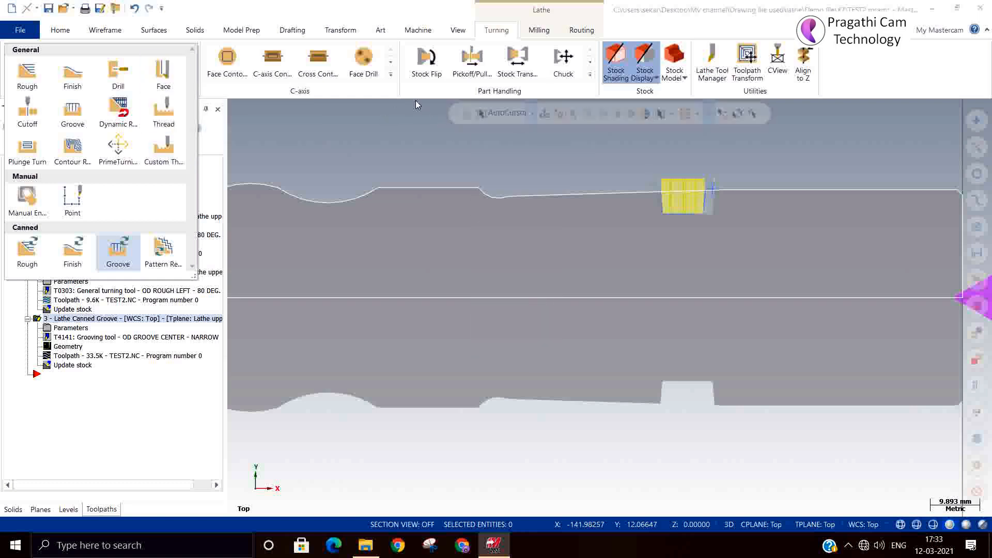
pyautogui.click(391, 75)
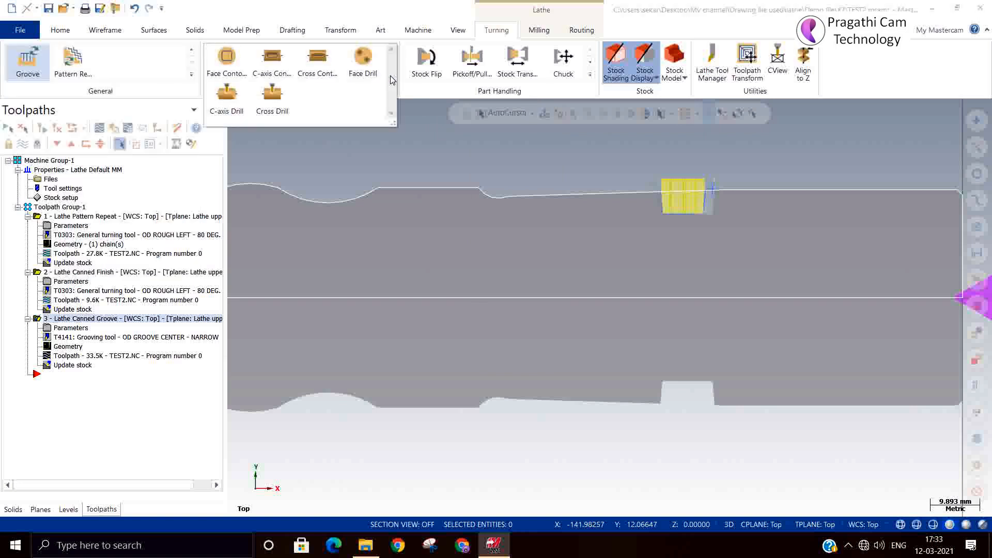